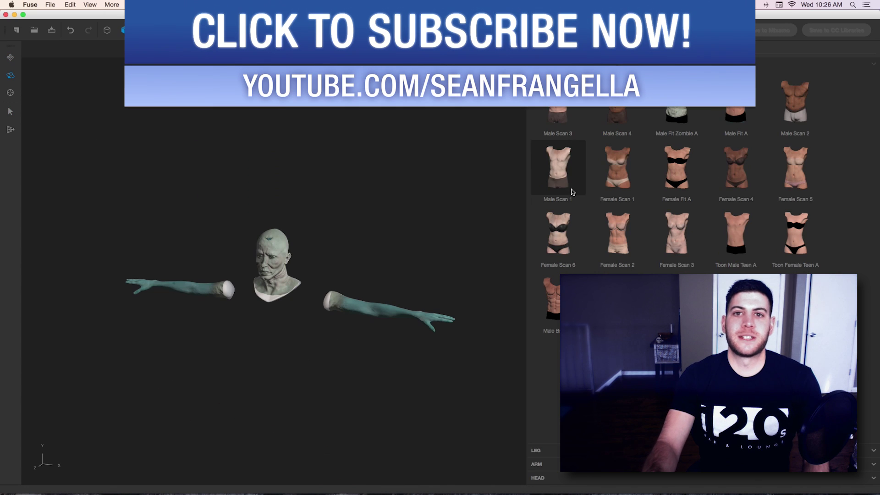
Step: Set the zombie head's Mouth Open value to 31 and dress the character in the closed blazer with dress shirt
click(538, 477)
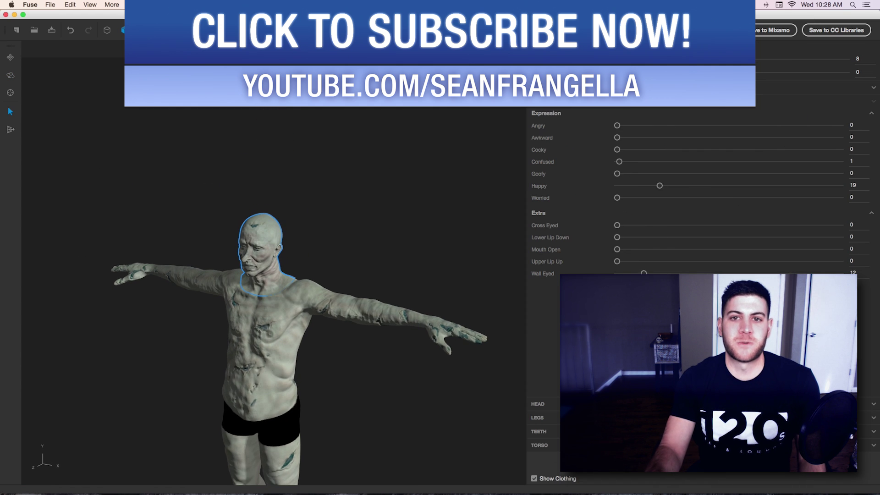
drag(617, 249, 690, 252)
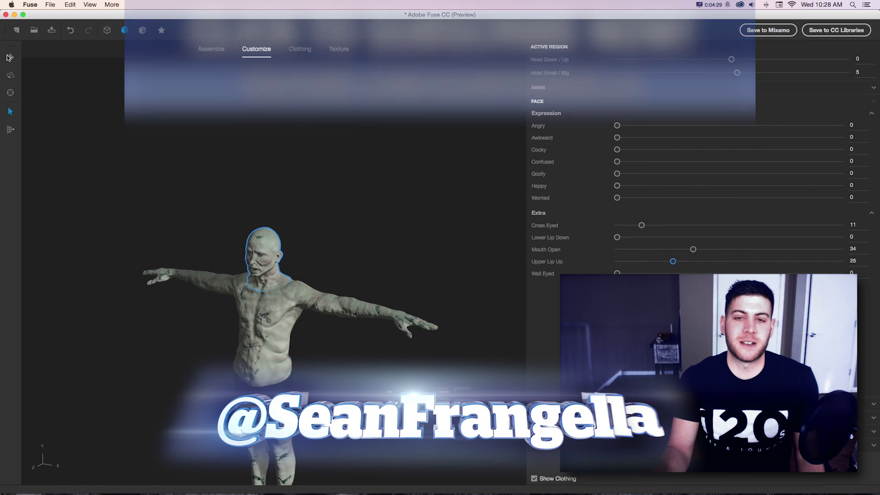
click(299, 49)
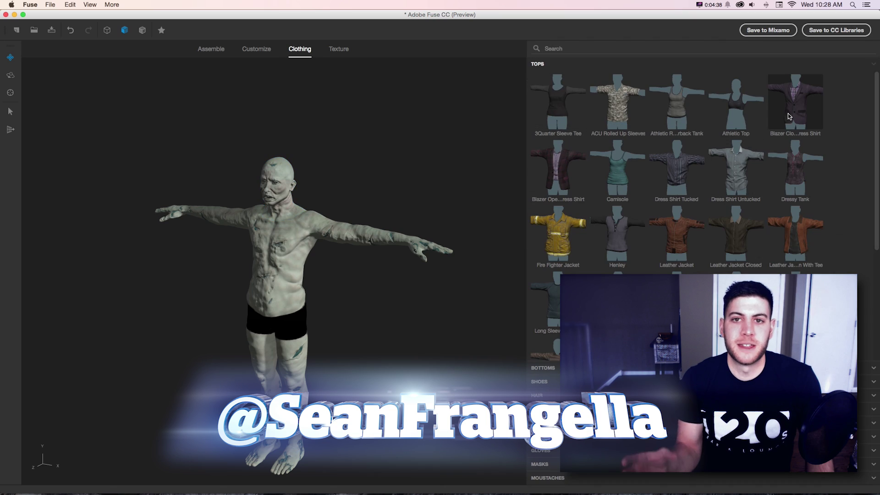
click(789, 116)
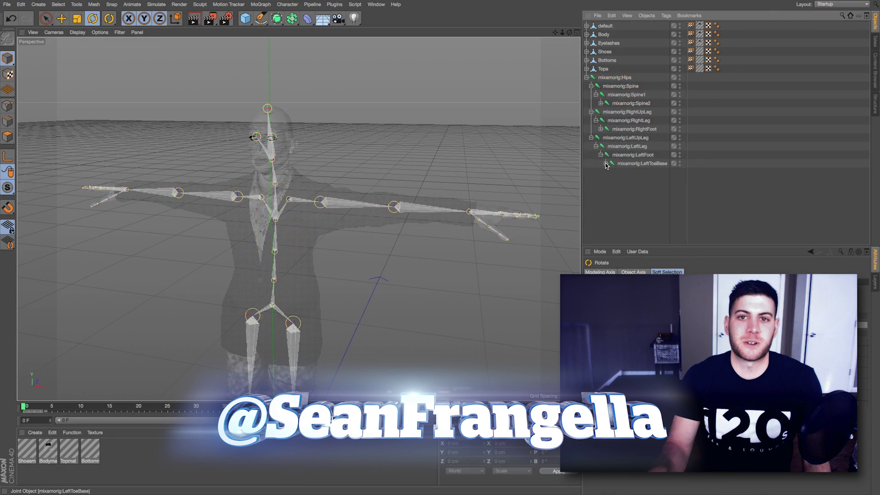
Step: In Cinema 4D, expand the mixamorig joint hierarchy through the left toe, upper spine, shoulder and right arm joints
click(605, 163)
click(600, 103)
click(620, 120)
drag(334, 183, 331, 212)
click(619, 112)
click(611, 129)
click(606, 129)
click(612, 138)
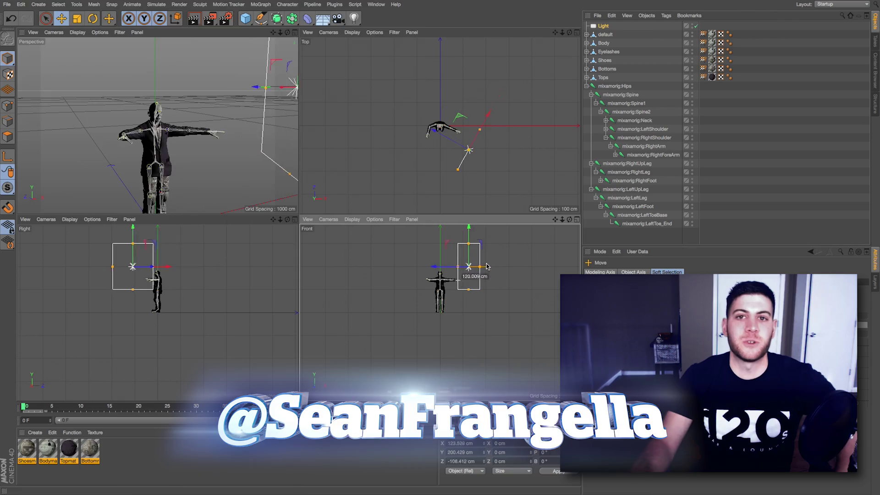
key(ctrl+b)
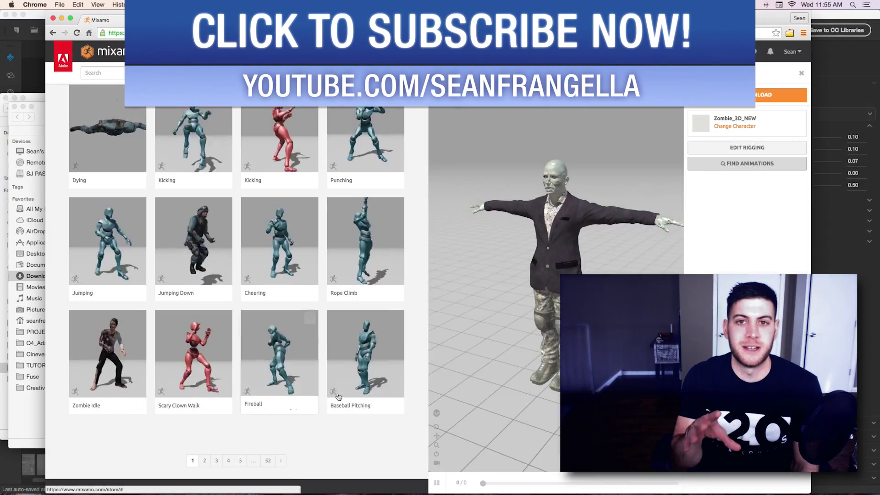
click(365, 362)
drag(746, 177, 762, 178)
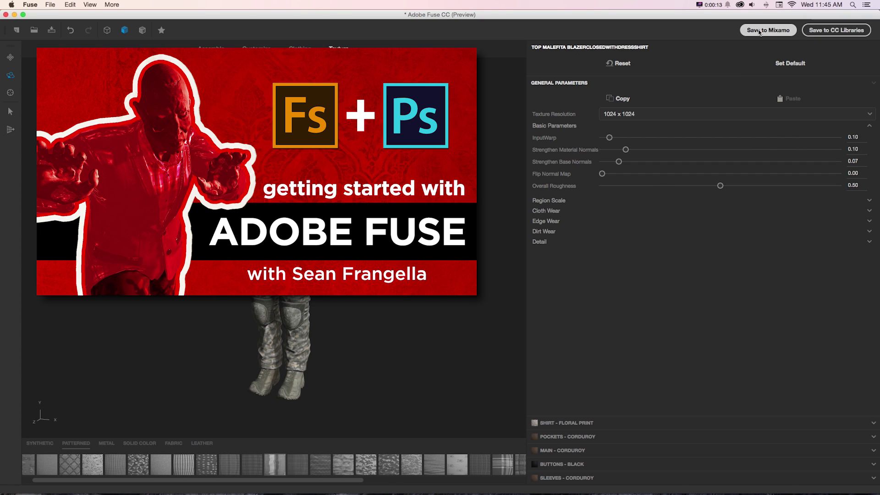
Step: Save the finished zombie character from Fuse to Mixamo under the name Zombie 3D NEW
drag(256, 183, 325, 183)
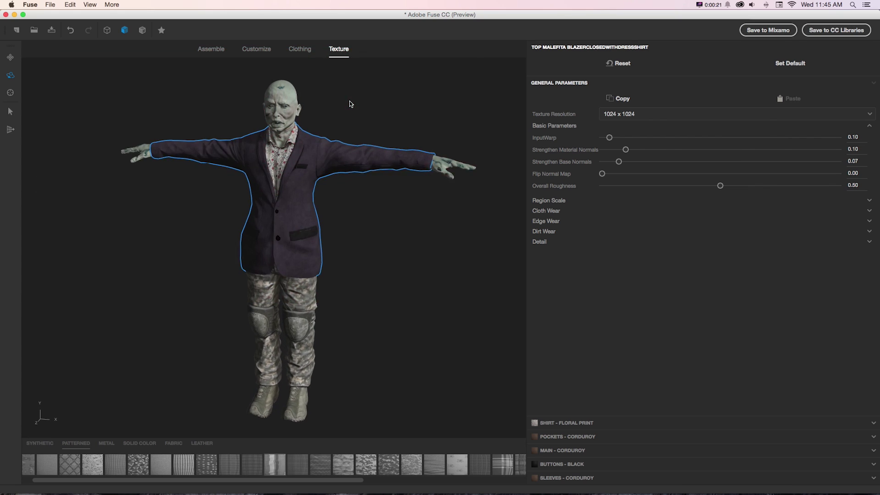
click(12, 57)
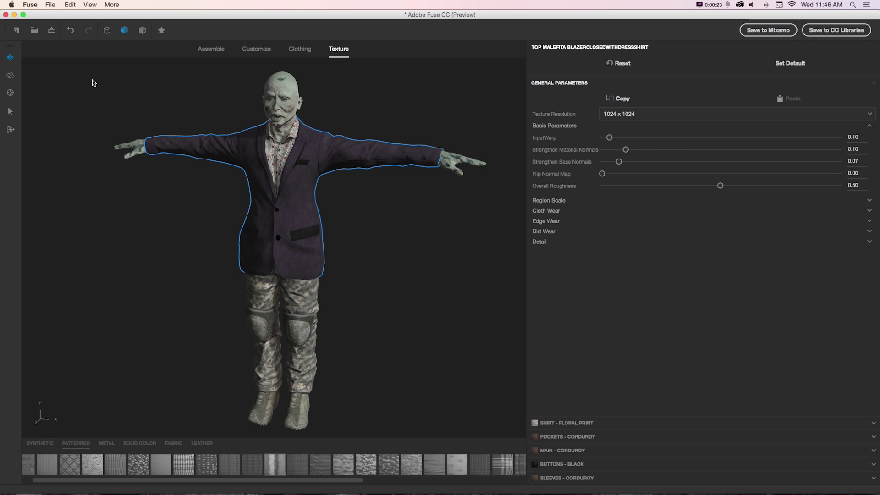
drag(133, 81, 120, 178)
scroll(291, 209, up, 2)
scroll(292, 211, up, 5)
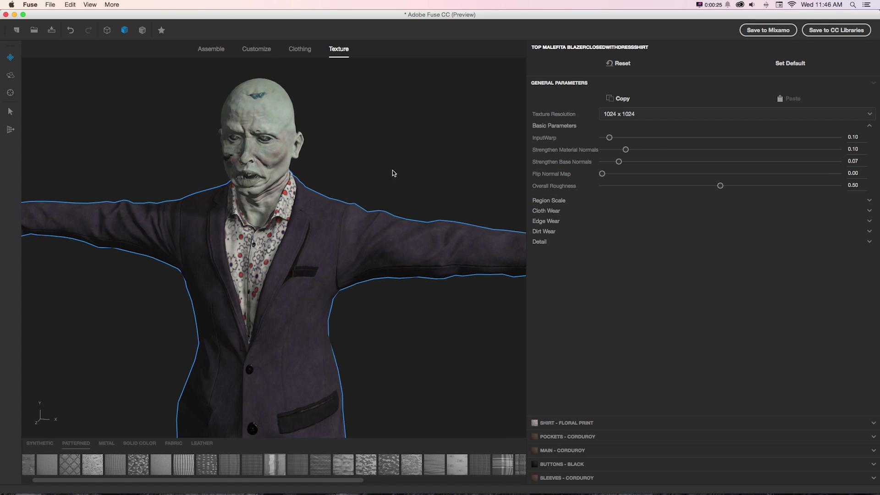
click(764, 31)
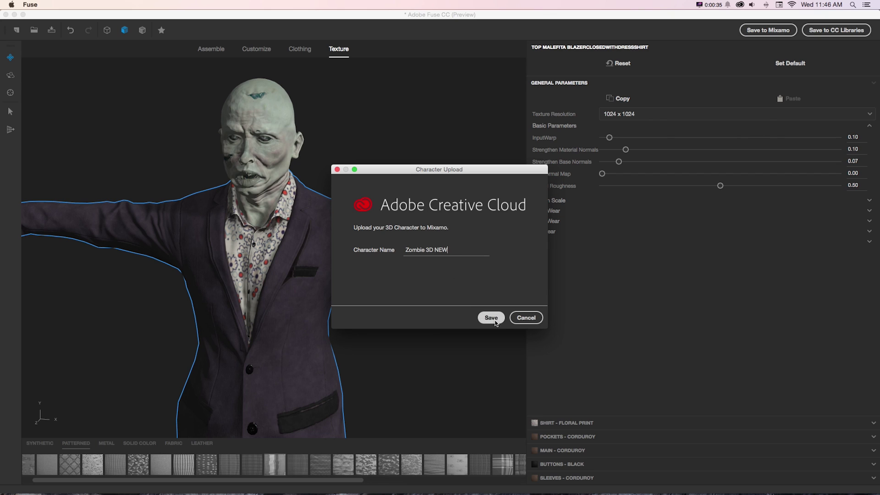
click(491, 318)
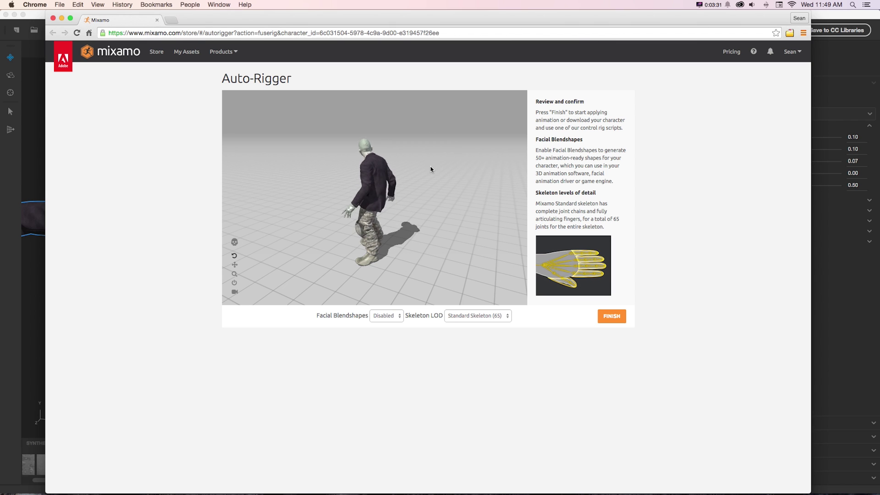
Step: Inspect the rigged zombie from several angles in the Auto-Rigger and keep Facial Blendshapes set to Disabled
drag(430, 169, 459, 174)
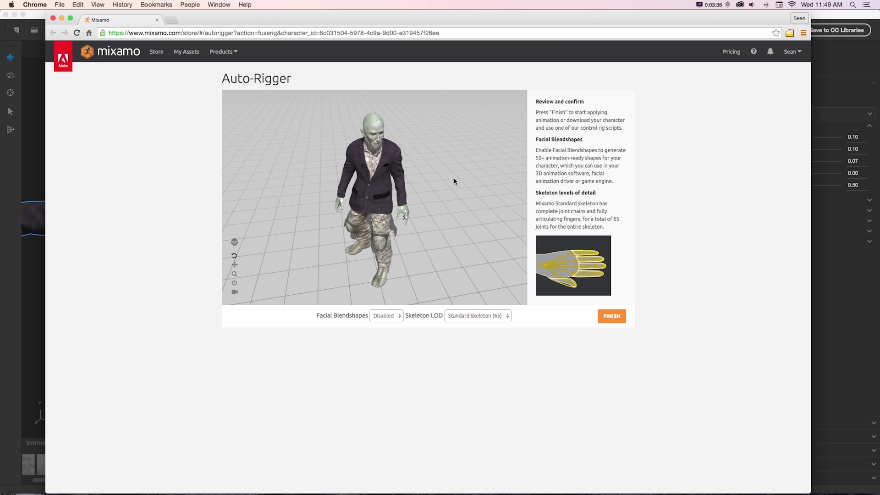
drag(454, 181, 430, 165)
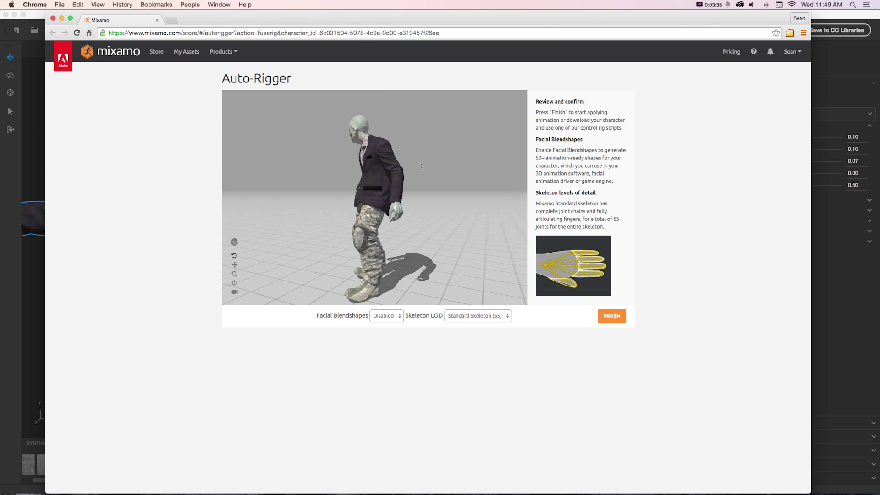
click(394, 316)
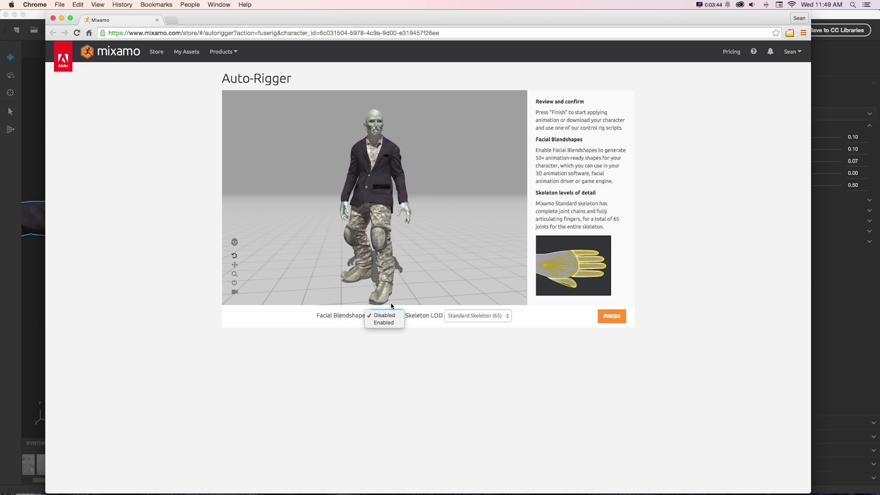
click(385, 315)
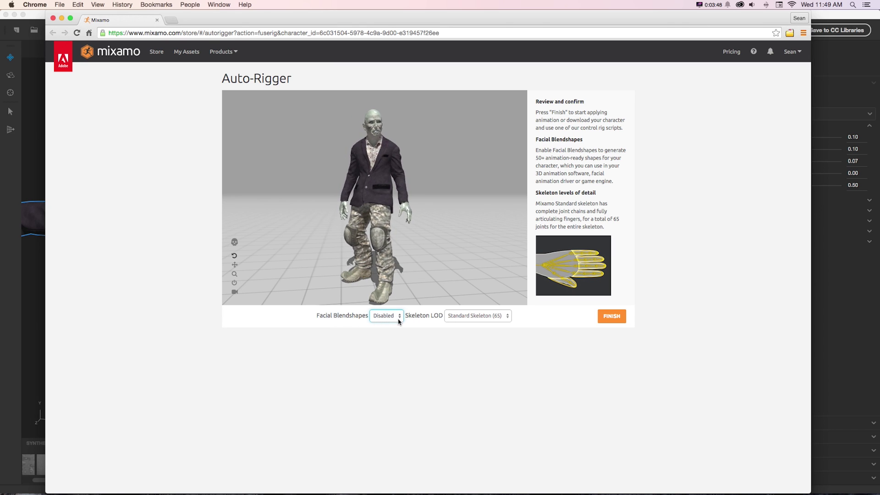
Step: Try the 3 Chain Fingers (49) and 2 Chain Fingers (41) skeleton levels of detail for the rig
click(463, 315)
click(466, 322)
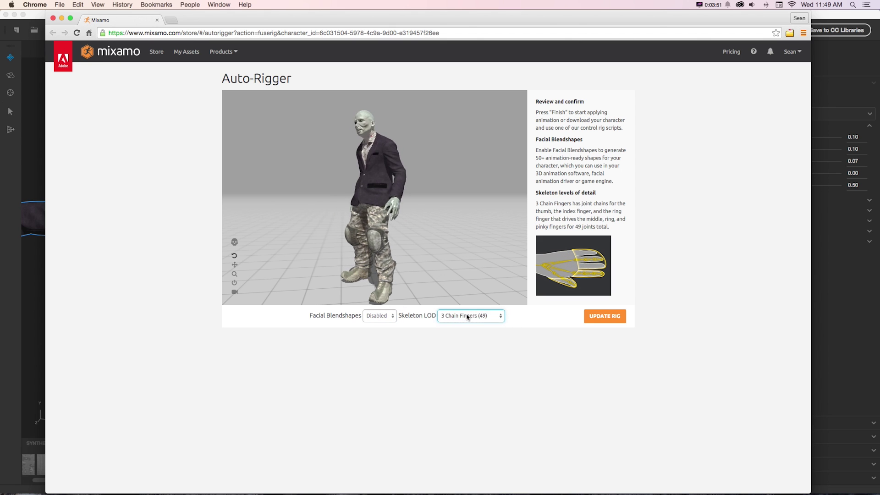
click(467, 317)
click(467, 323)
click(465, 316)
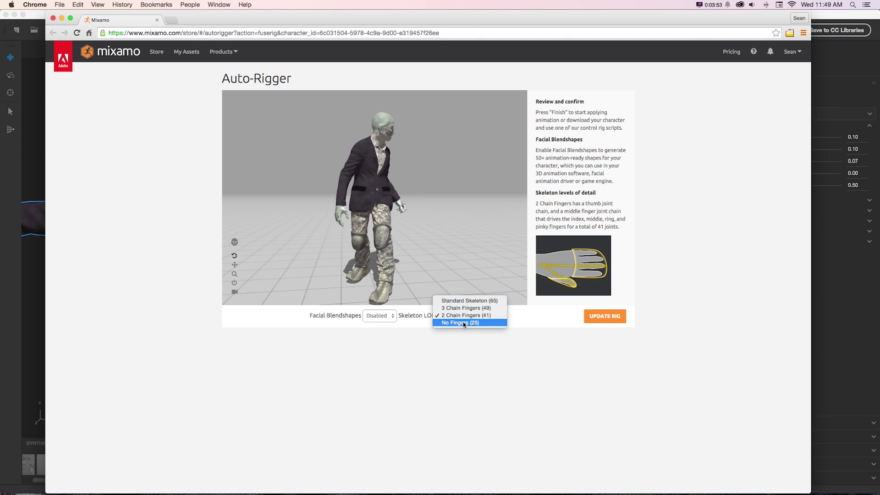
click(461, 302)
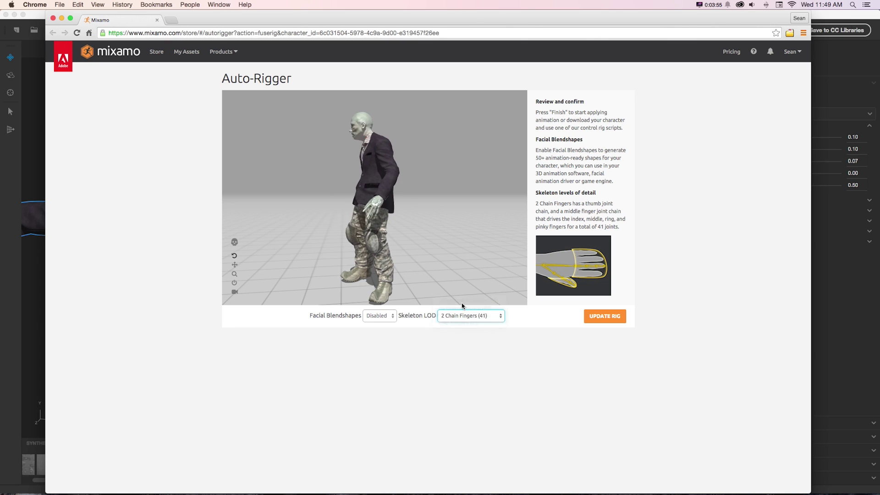
Step: Set the Skeleton LOD to Standard Skeleton (65), update the rig and finish the auto-rigging
click(463, 316)
click(463, 301)
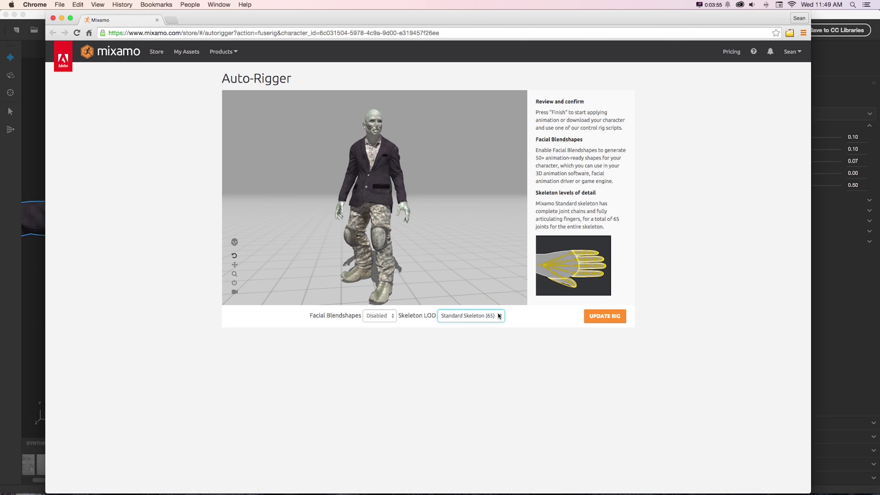
click(601, 317)
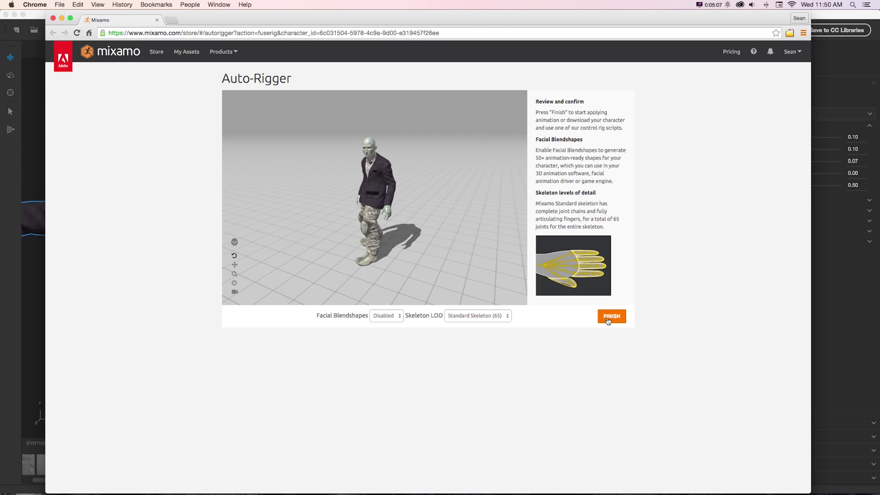
click(611, 316)
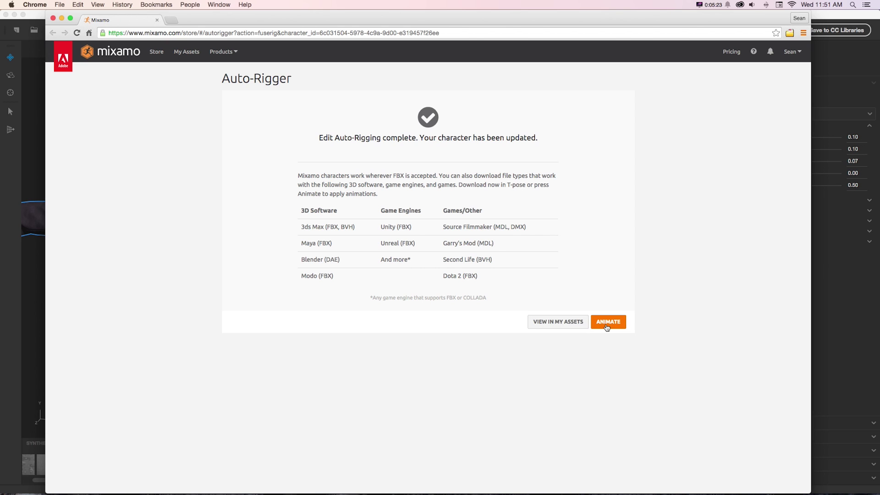
Step: View the rigged character in My Assets and queue its download in FBX (.fbx) format with the T-Pose
click(555, 323)
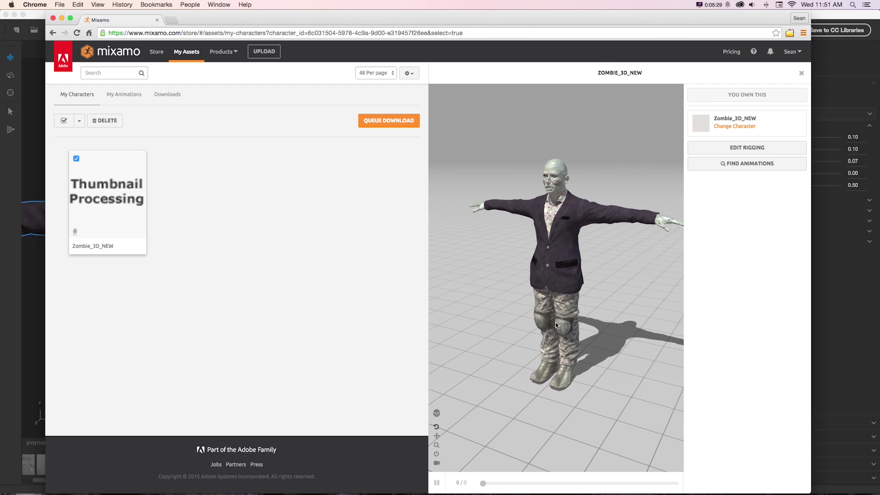
mouse_move(543, 146)
mouse_down()
mouse_move(552, 144)
mouse_move(539, 145)
mouse_up()
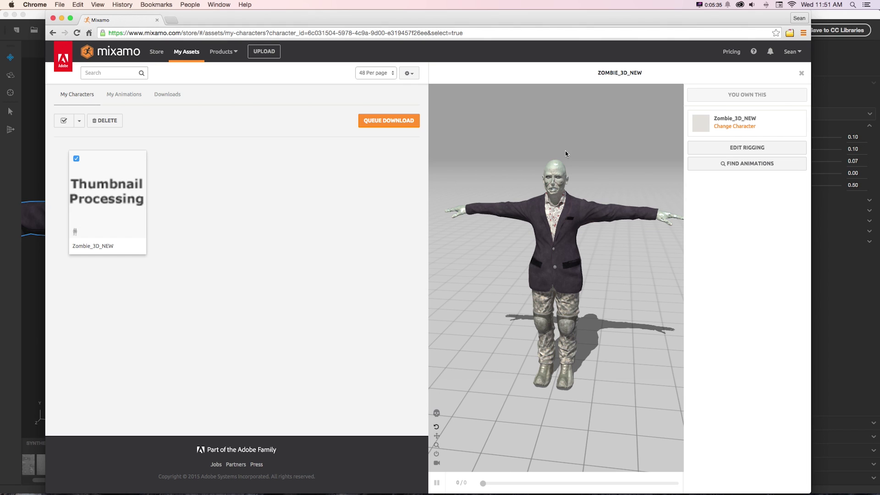
click(385, 121)
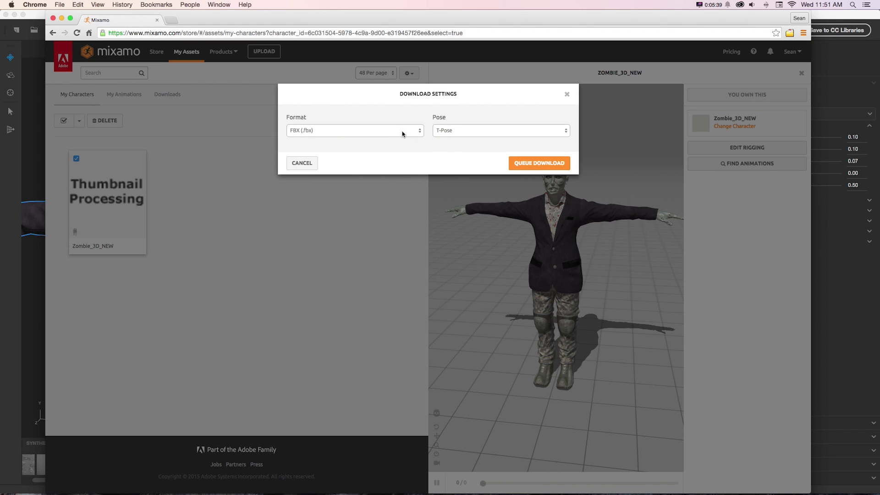
click(402, 134)
click(399, 130)
click(452, 130)
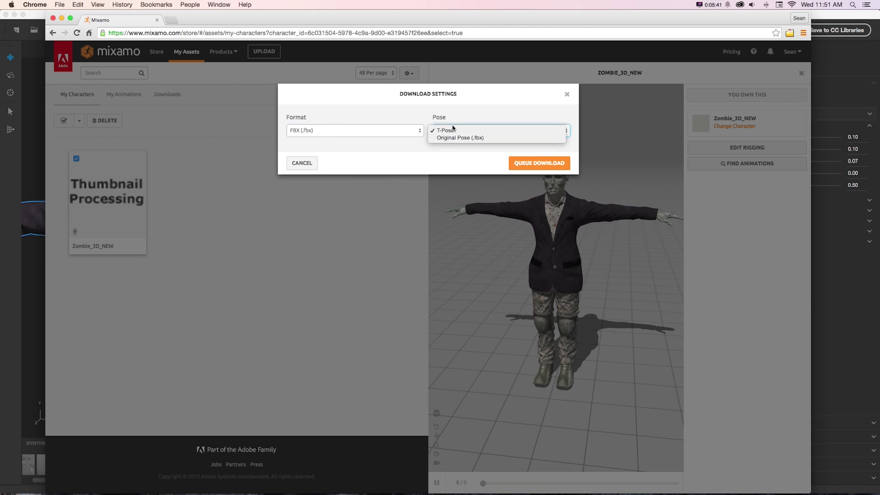
click(447, 130)
click(378, 135)
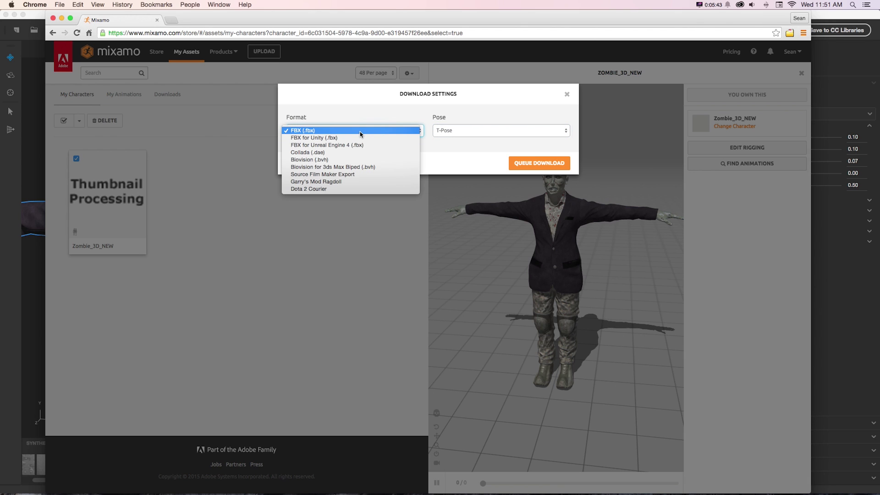
click(357, 132)
click(471, 133)
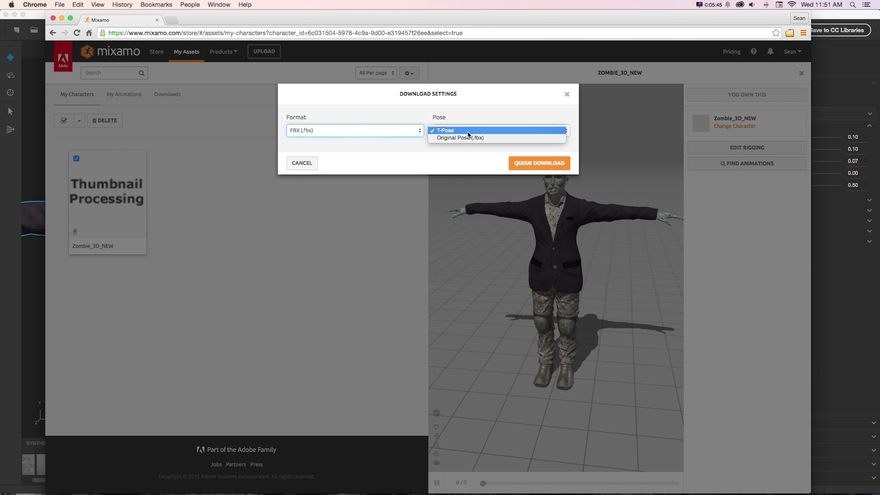
click(451, 131)
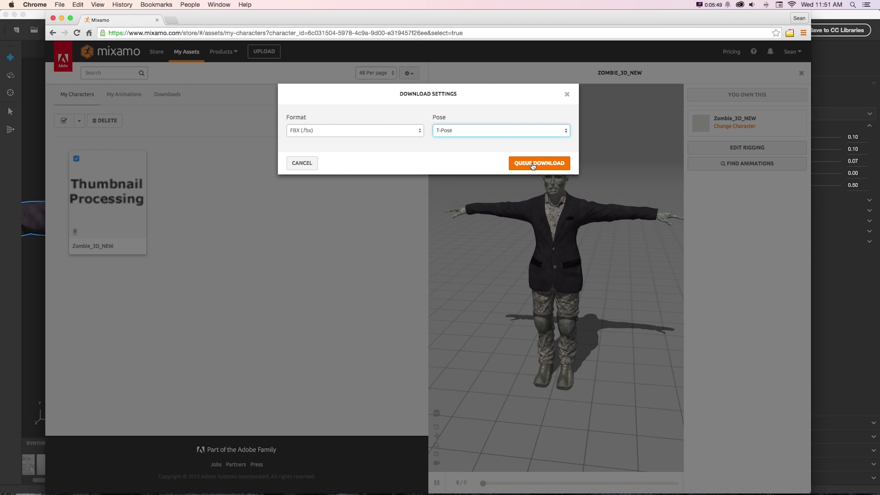
click(531, 164)
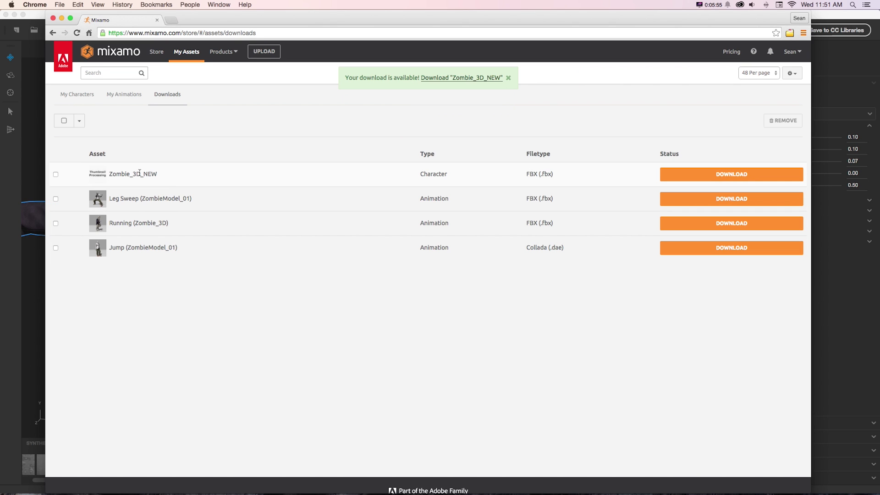
Step: Download the Zombie_3D_NEW character file and reveal it in the Downloads folder
click(669, 179)
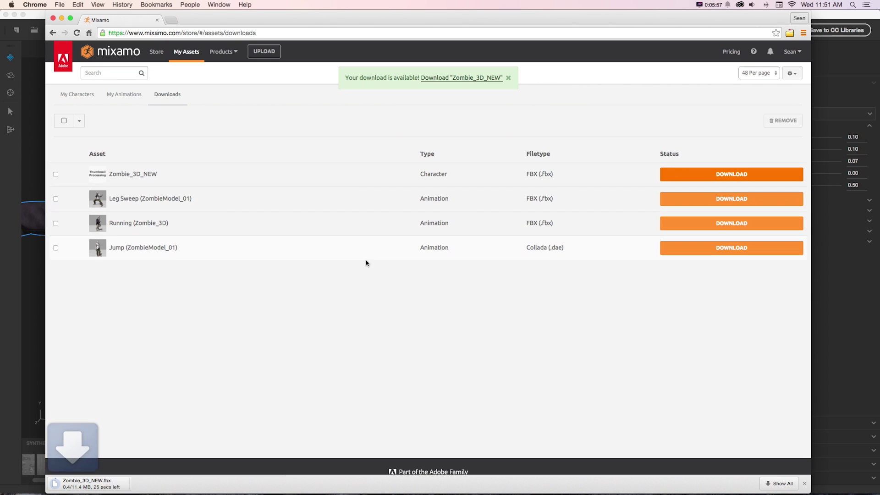
click(132, 482)
click(150, 472)
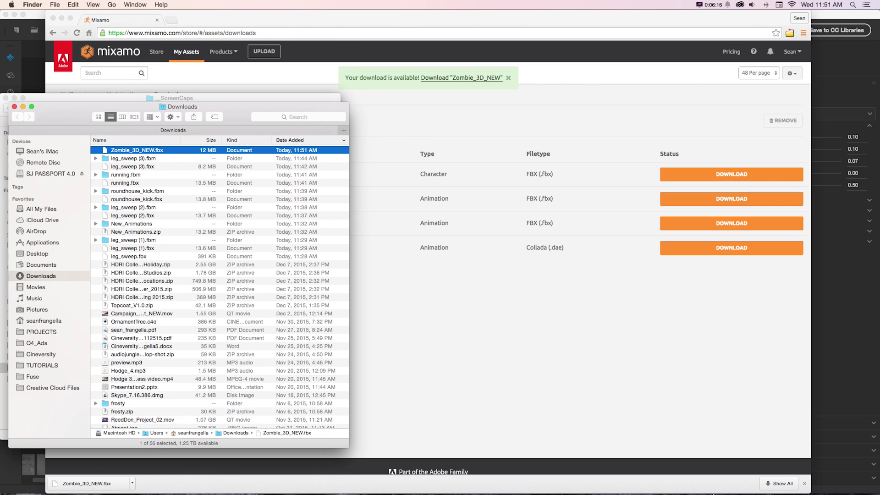
Step: Switch to Cinema 4D and merge Zombie_3D_NEW.fbx from Downloads into the empty project, keeping the default FBX import settings
click(653, 486)
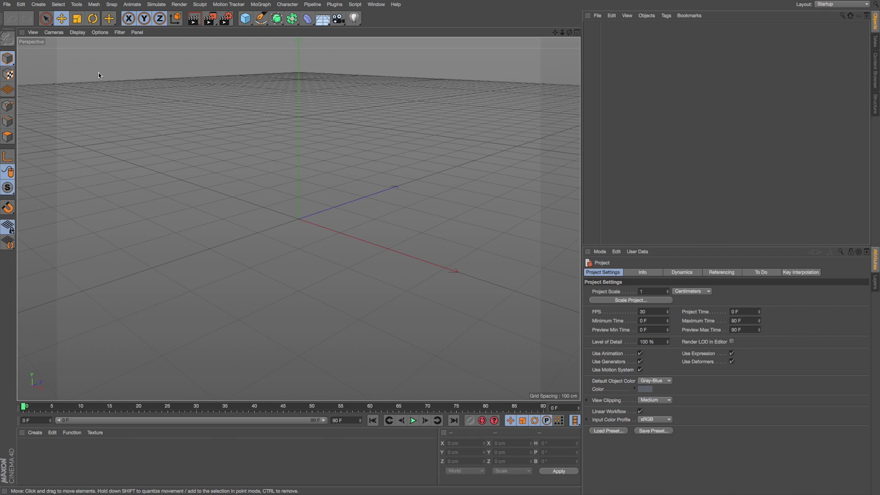
click(7, 4)
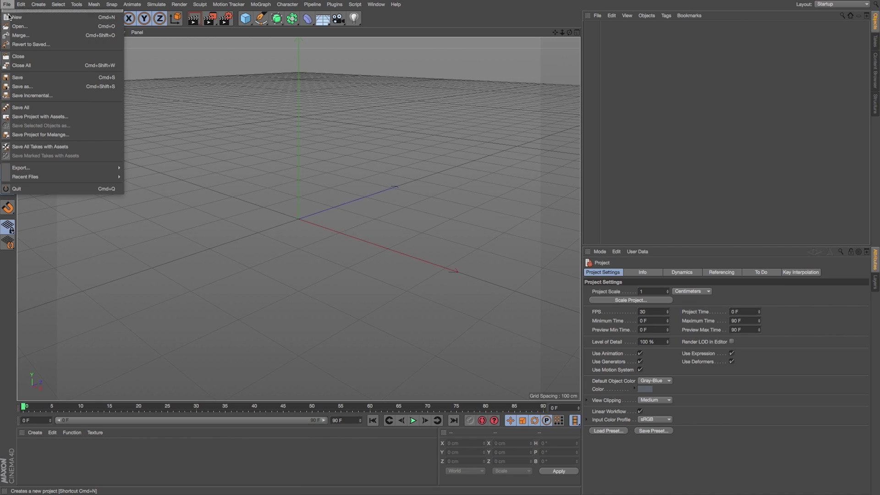
click(27, 36)
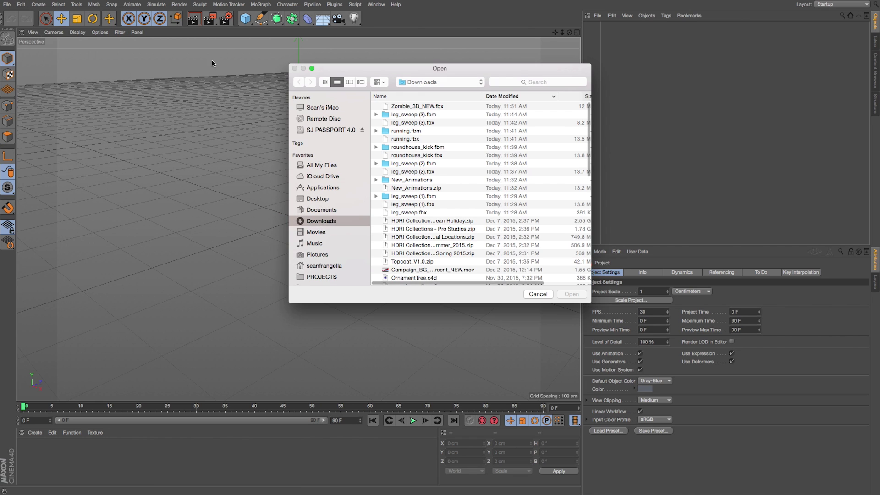
drag(387, 64, 289, 67)
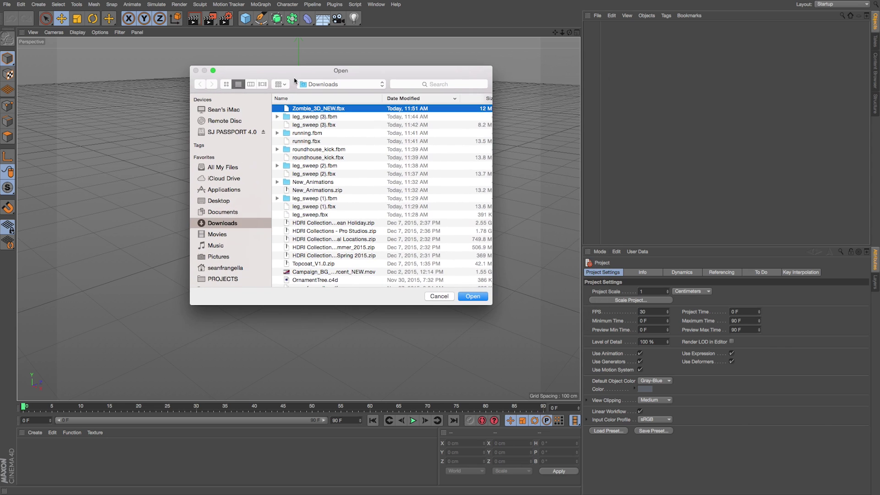
click(472, 297)
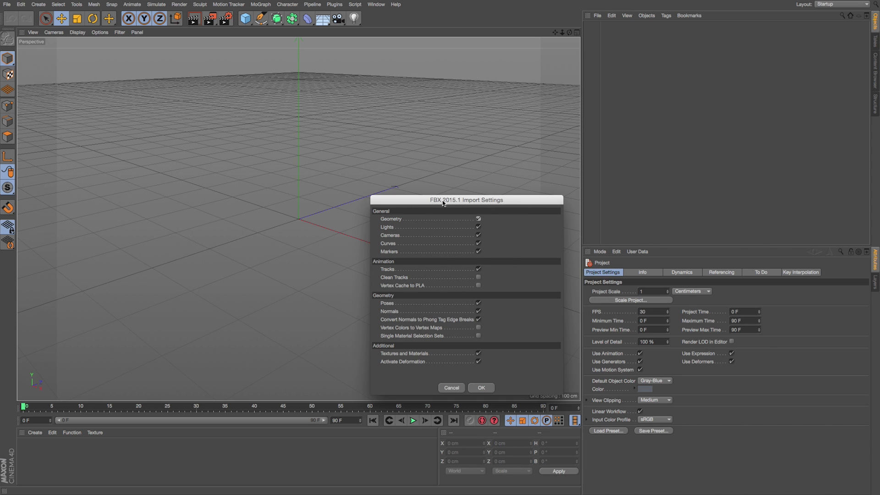
drag(443, 204, 390, 181)
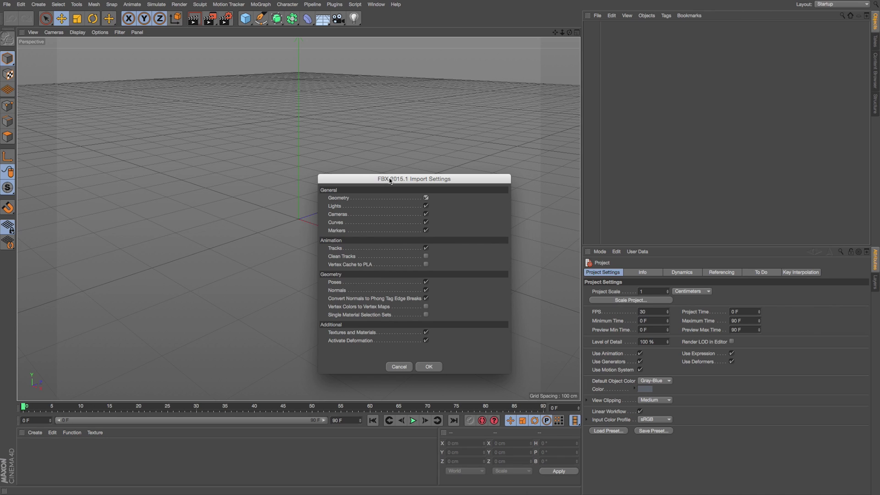
click(429, 366)
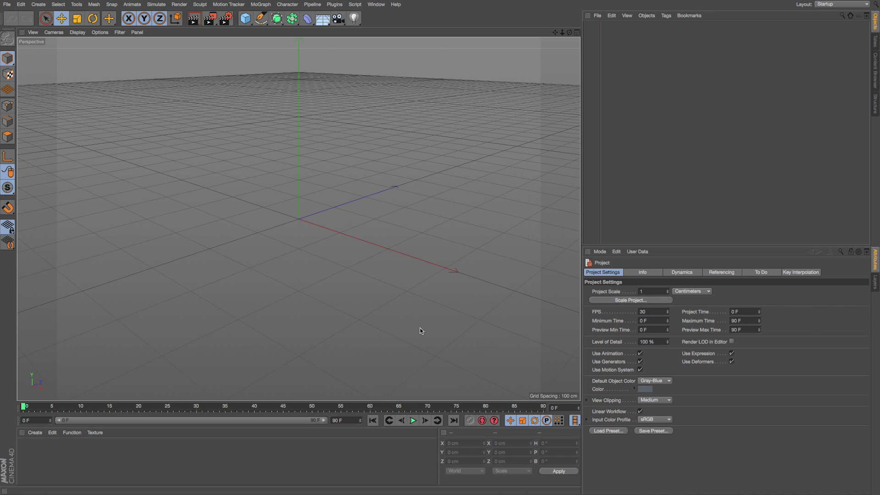
Step: Examine the imported character's skeleton from the front and unfold the mixamorig:Hips joint hierarchy down to the spine and upper legs
scroll(321, 121, up, 5)
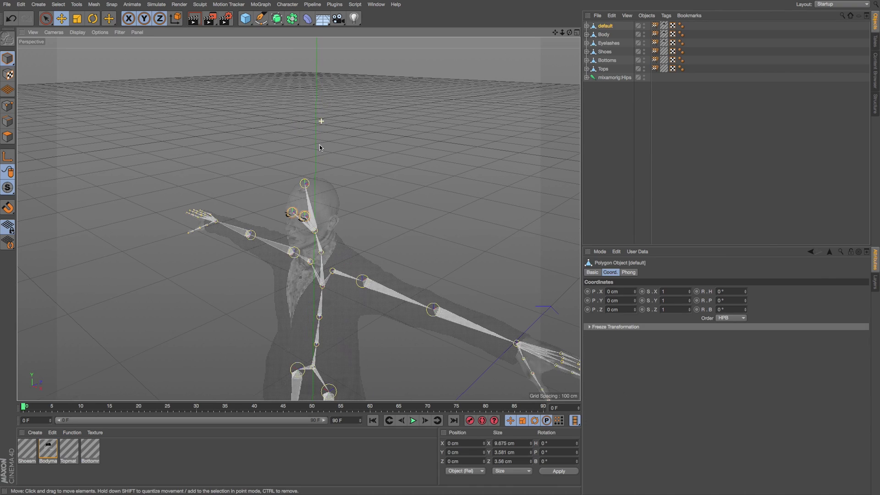
alt+drag(298, 218, 430, 164)
click(520, 60)
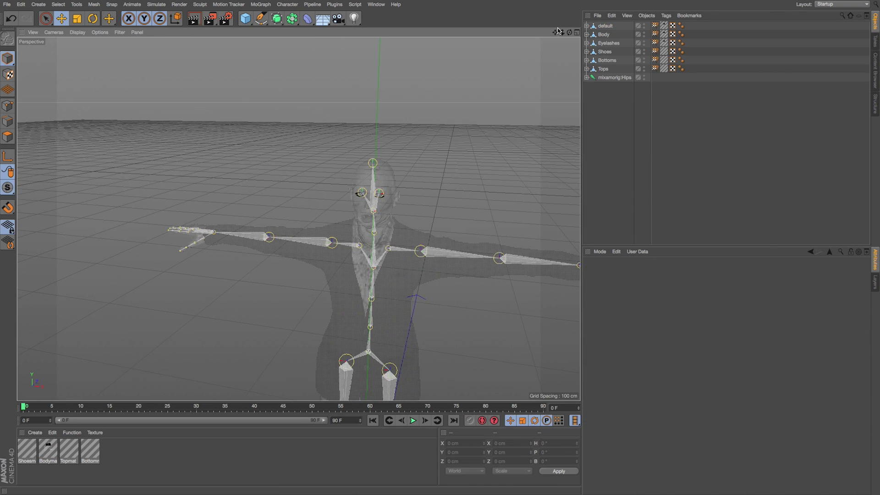
drag(555, 31, 390, 1)
alt+middle_drag(299, 219, 346, 226)
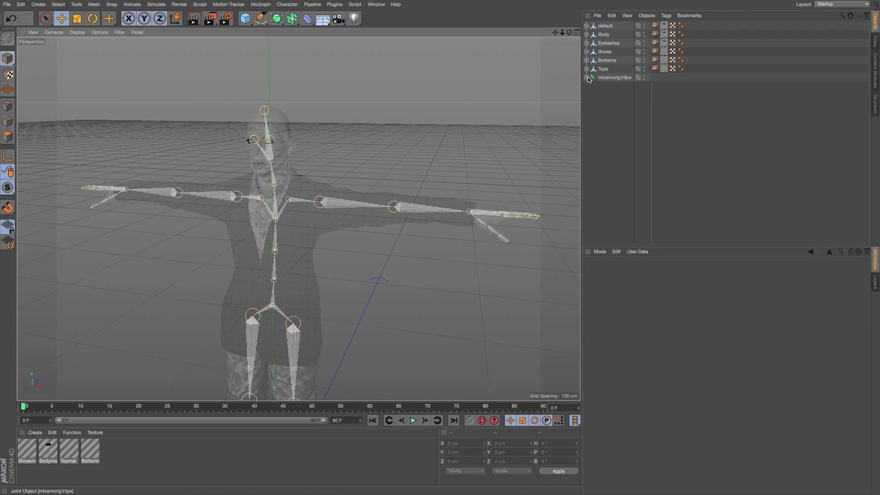
click(587, 78)
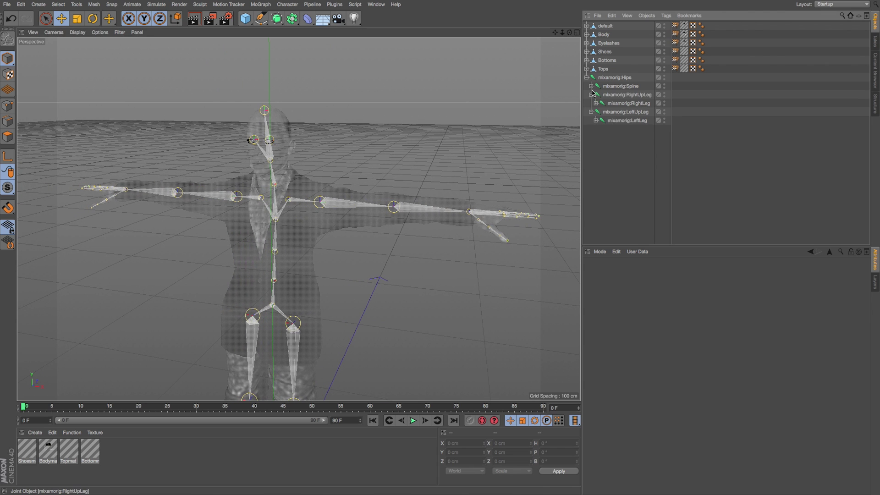
click(591, 87)
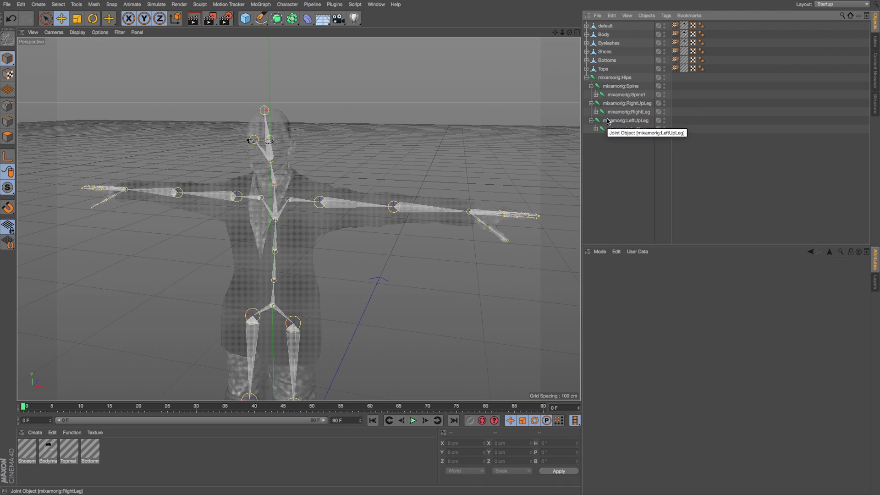
click(609, 79)
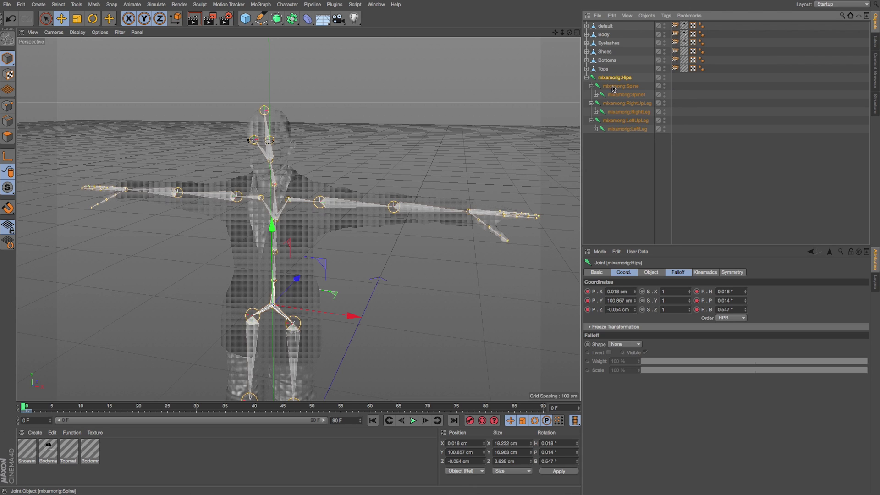
Step: Unfold the deeper spine and leg joints and tilt the mixamorig:Spine2 joint to a pitch of about -4.07°
click(288, 206)
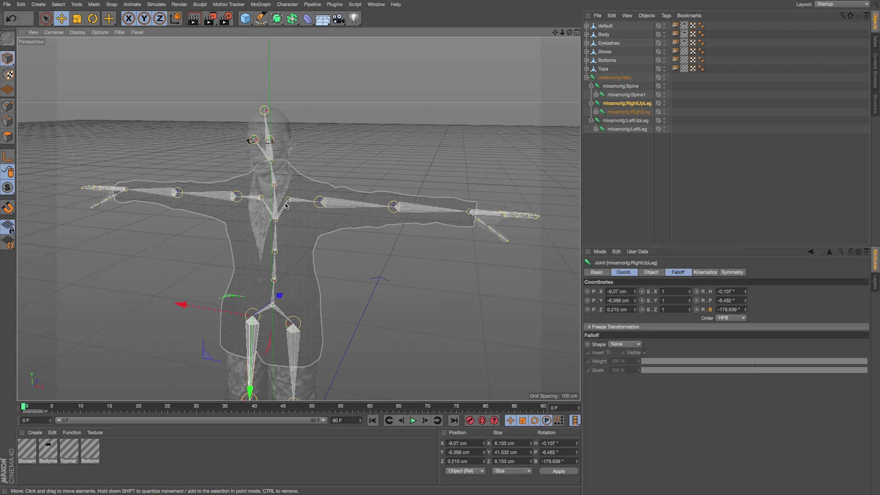
click(596, 129)
click(596, 111)
click(595, 94)
click(607, 111)
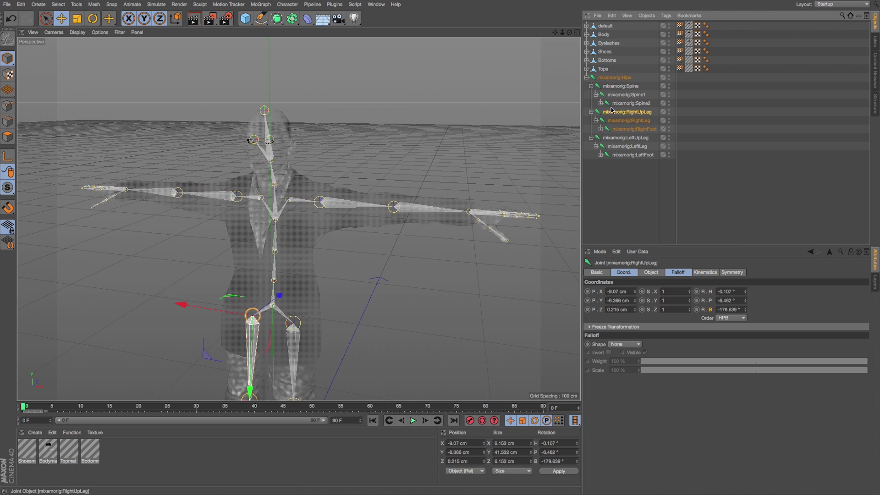
click(617, 104)
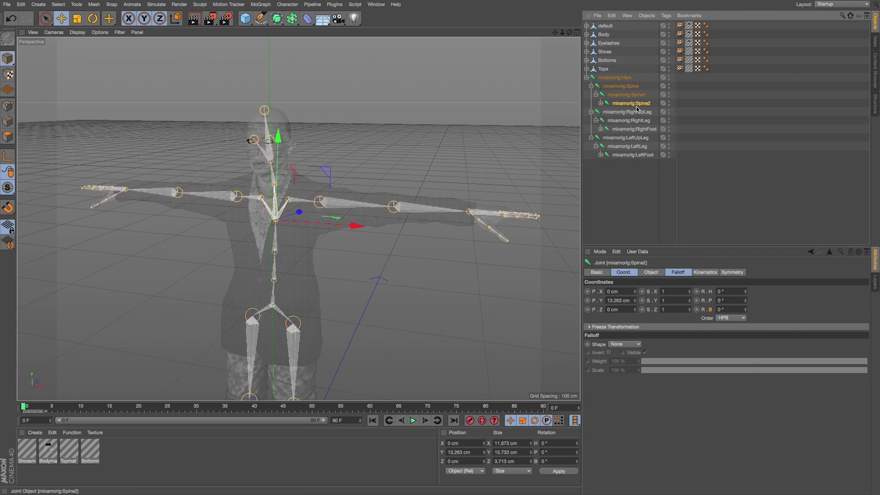
key(r)
mouse_move(259, 205)
mouse_down()
mouse_move(257, 227)
mouse_move(267, 198)
mouse_up()
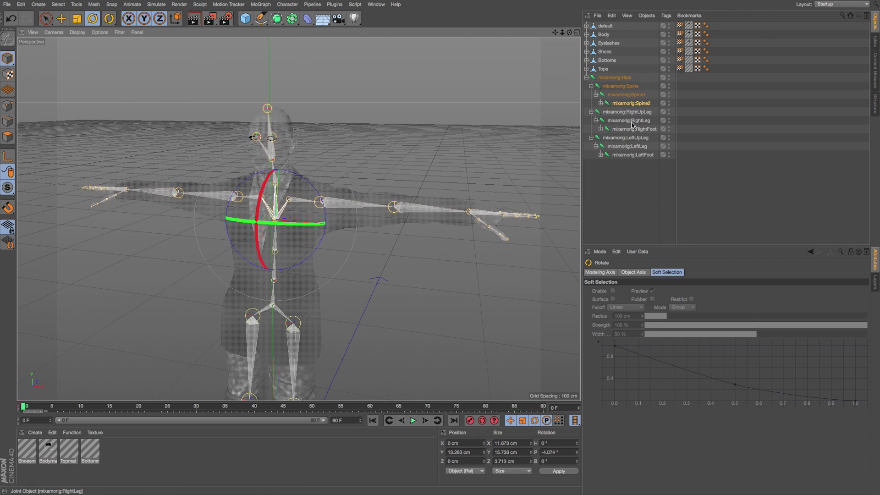
Step: Lower the left arm by rotating its shoulder joint, and tilt the mixamorig:Neck joint to a pitch of about 12.3°
click(600, 154)
click(642, 163)
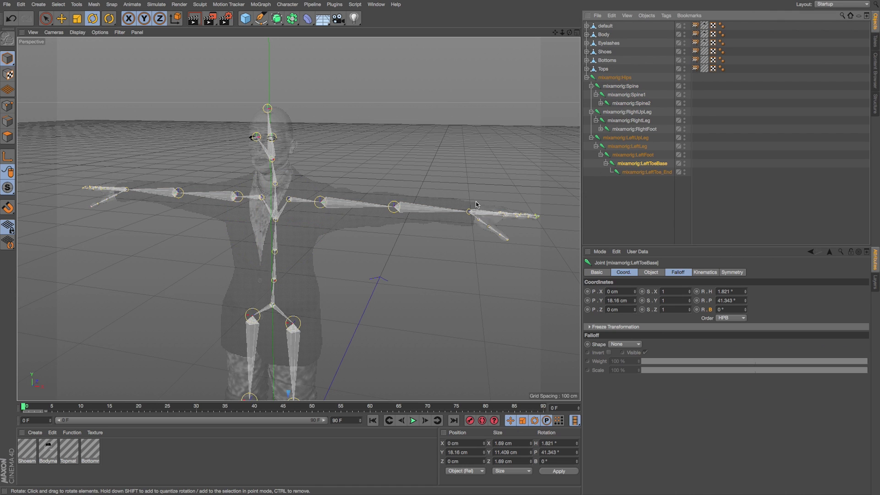
click(288, 199)
drag(294, 216, 227, 210)
click(624, 112)
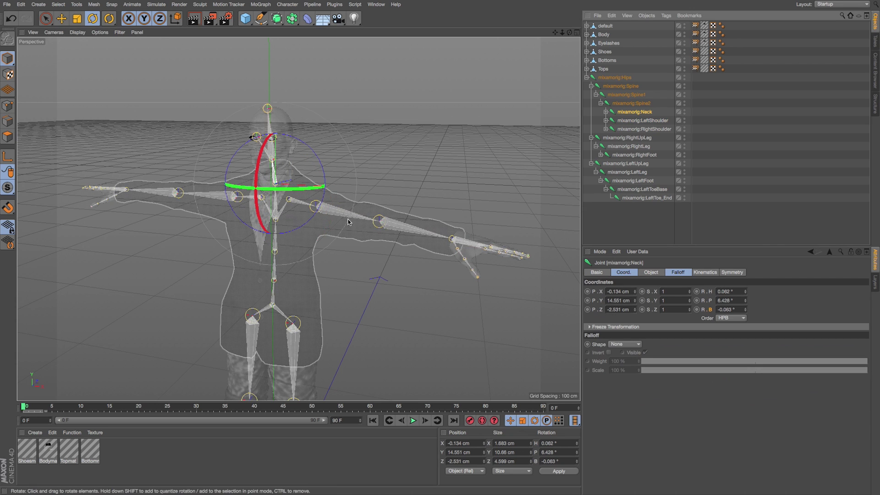
drag(260, 154, 256, 166)
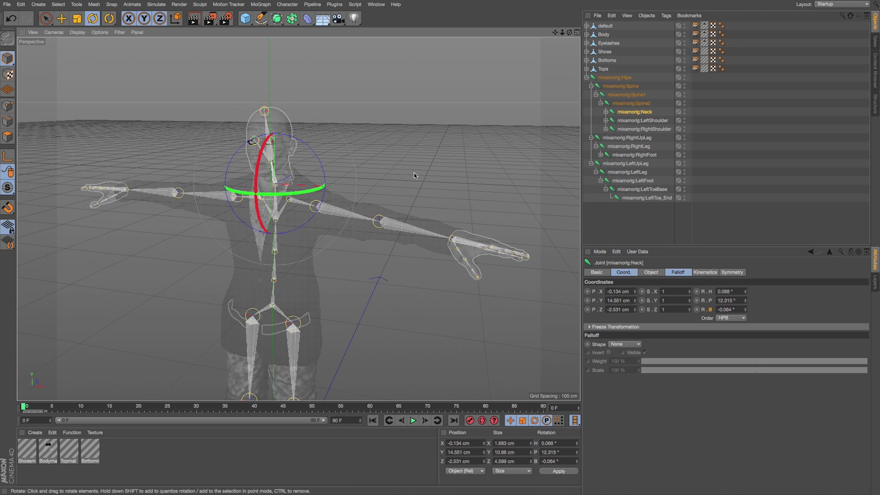
Step: Unfold the right shoulder's joints and rotate mixamorig:RightForeArm to about H 8.3°, P -8.7° and B 53.3°
click(661, 131)
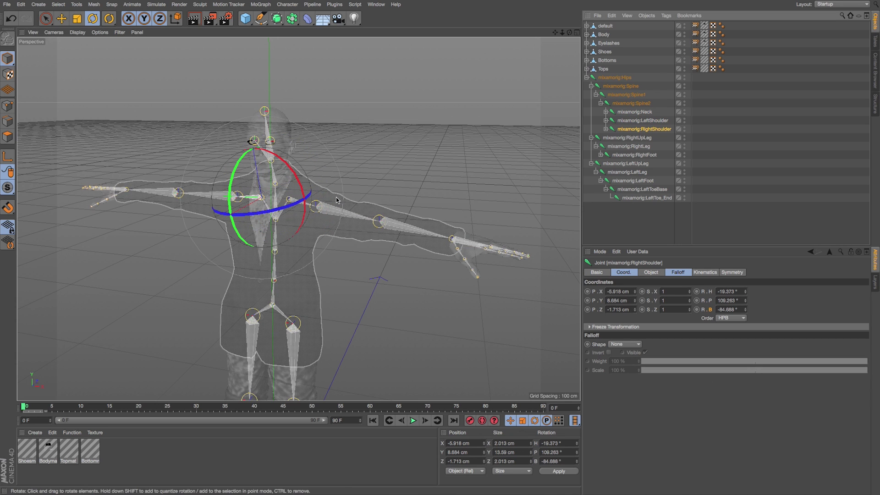
click(605, 129)
click(629, 137)
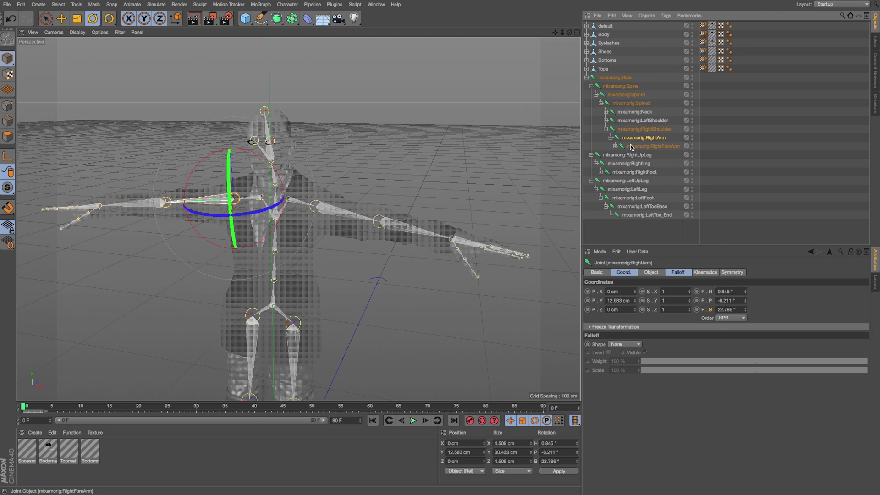
click(631, 147)
drag(150, 219, 136, 183)
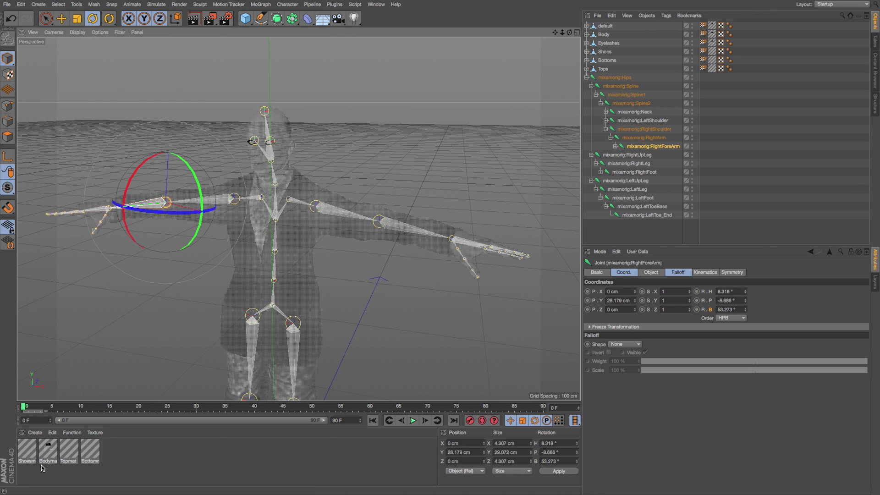
Step: Disable the Transparency channel on all four character materials at once in the Material Editor
double_click(28, 450)
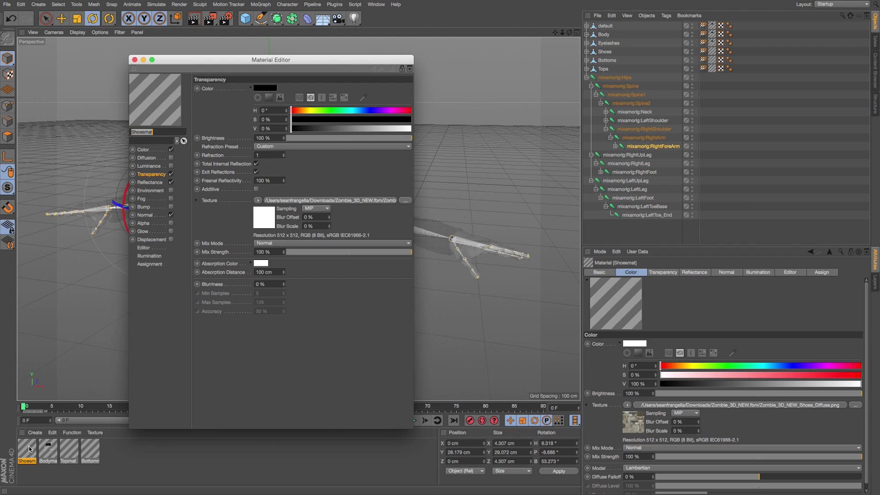
drag(197, 59, 303, 75)
drag(118, 453, 2, 469)
click(269, 190)
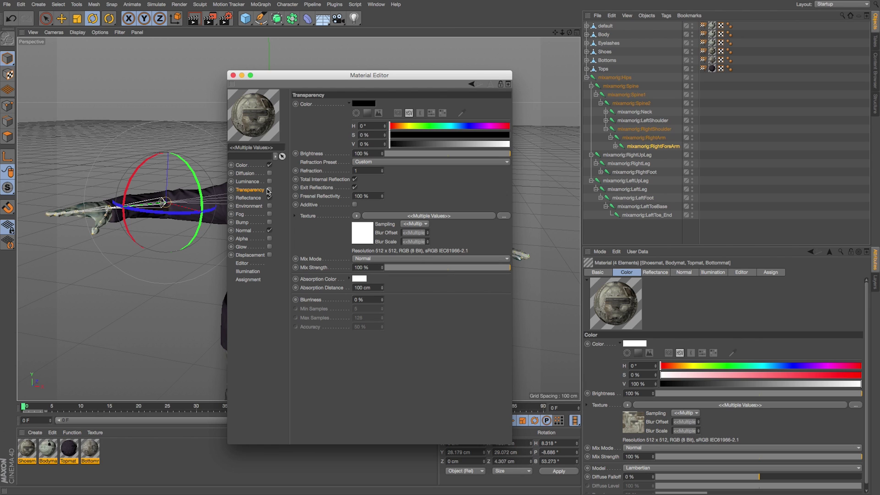
click(233, 75)
Step: Preview the textured upper body with the Interactive Render Region and turn the region off again
scroll(315, 122, up, 5)
alt+drag(275, 188, 367, 161)
alt+drag(513, 78, 439, 155)
key(alt+r)
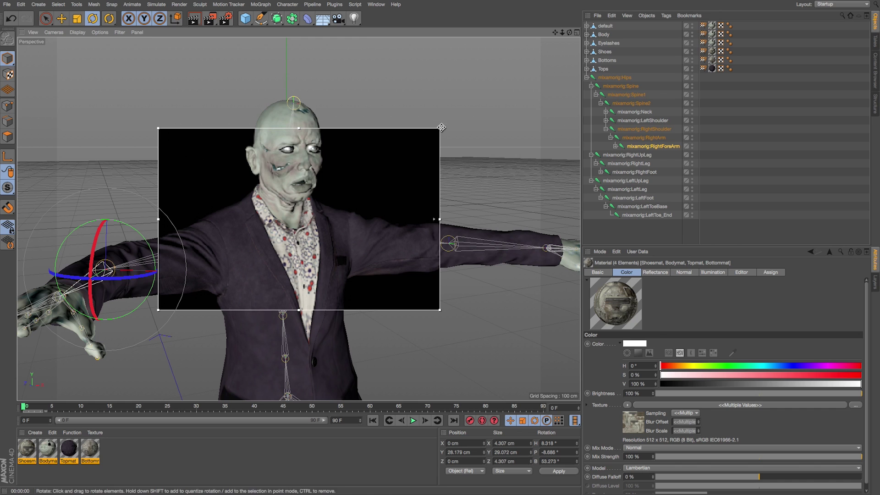
key(alt+r)
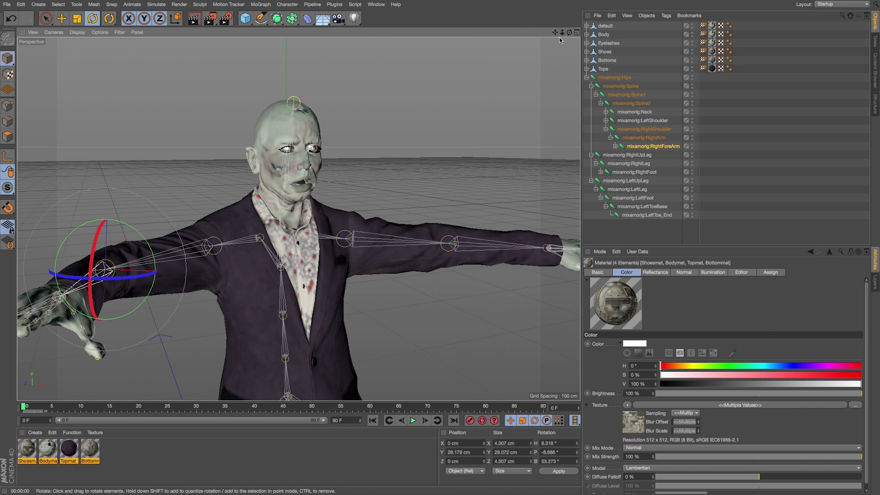
Step: Add an area light in the four-view layout and move it along X to about 183.6 cm beside the character
drag(561, 33, 518, 33)
click(577, 32)
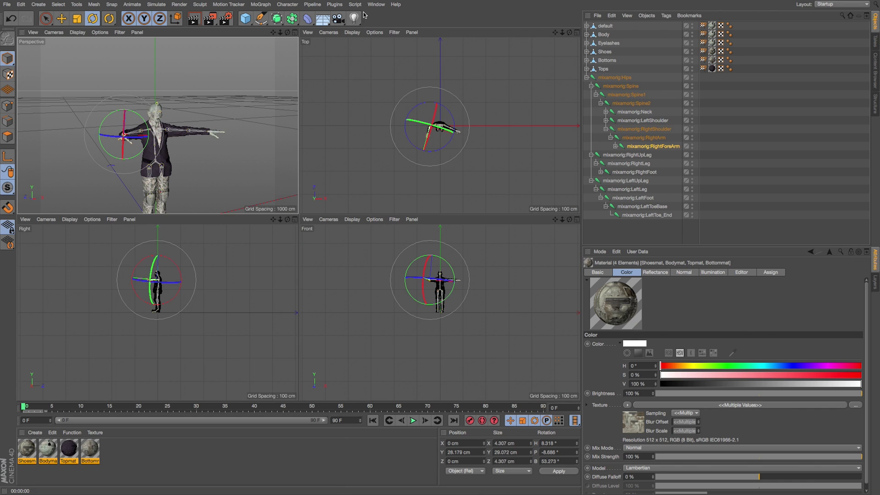
drag(354, 18, 434, 46)
key(e)
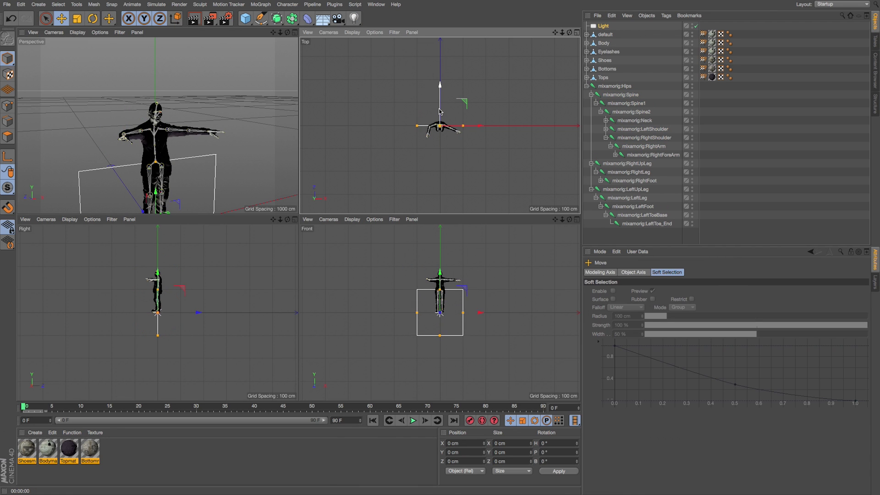
drag(474, 126, 515, 127)
Step: Rotate the area light to a heading of about 61° and move it to about X 125.5, Y 200.4, Z -105 cm
key(r)
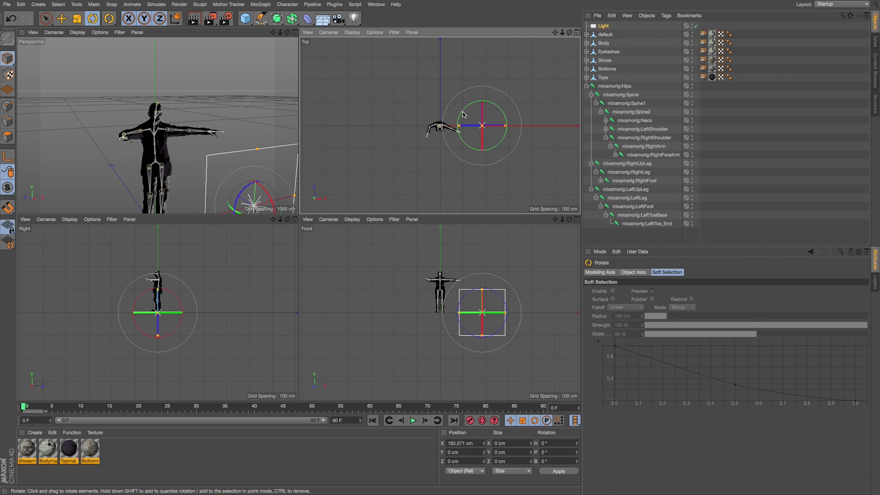
drag(462, 115, 448, 147)
key(e)
drag(482, 279, 482, 234)
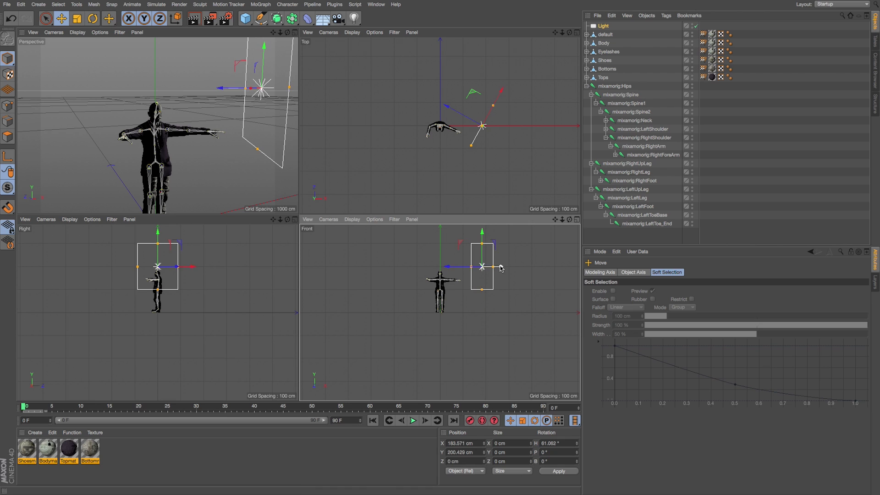
drag(501, 268, 487, 268)
Step: Set the renderer to Physical and add the Ambient Occlusion effect in the render settings
click(226, 19)
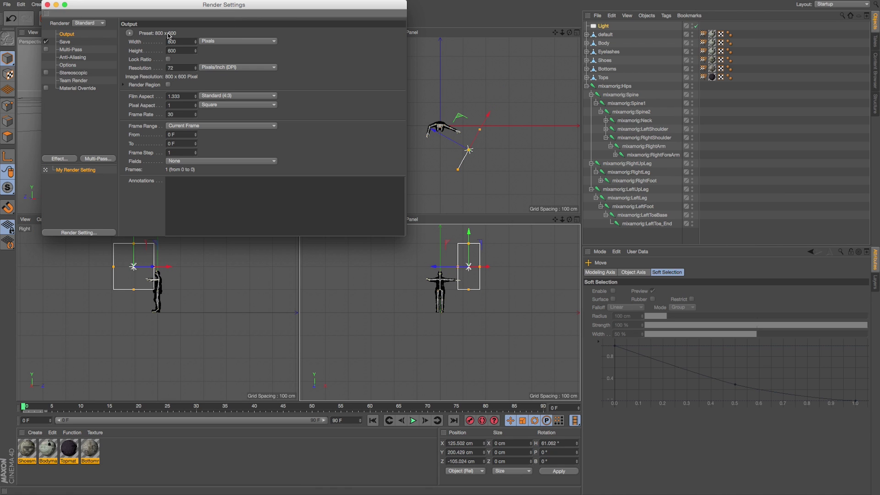
click(78, 40)
click(60, 159)
click(94, 214)
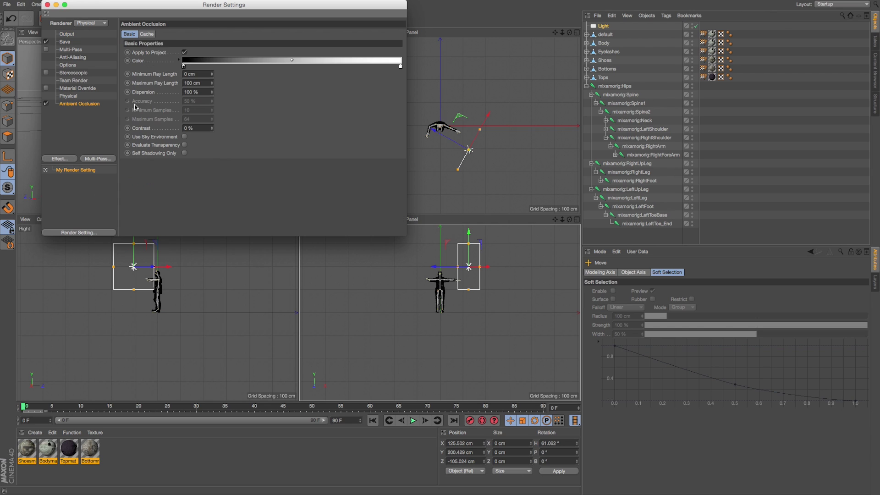
Step: Set the render output width to 1920 pixels and centre the character in the perspective view
click(67, 34)
text(19)
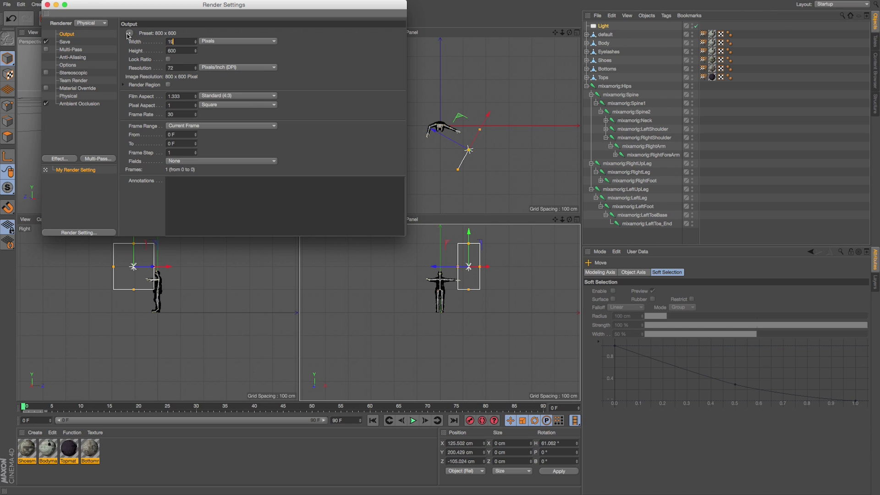
text(20)
key(Return)
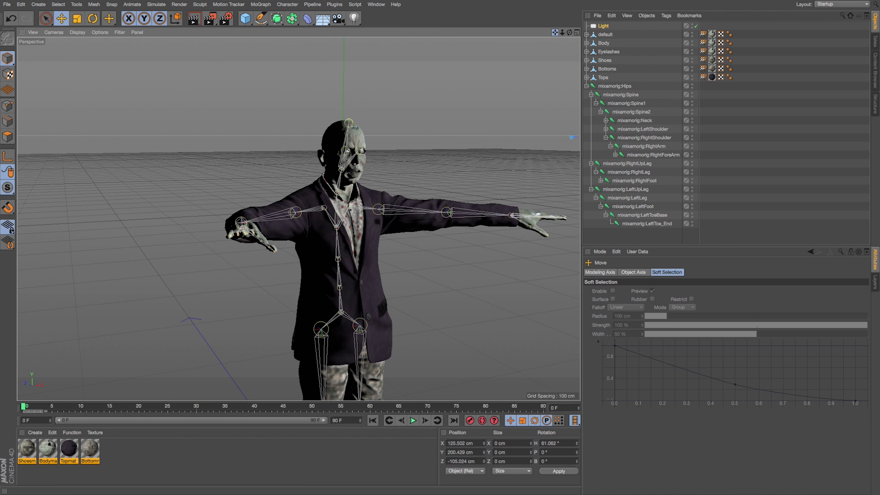
drag(554, 32, 451, 68)
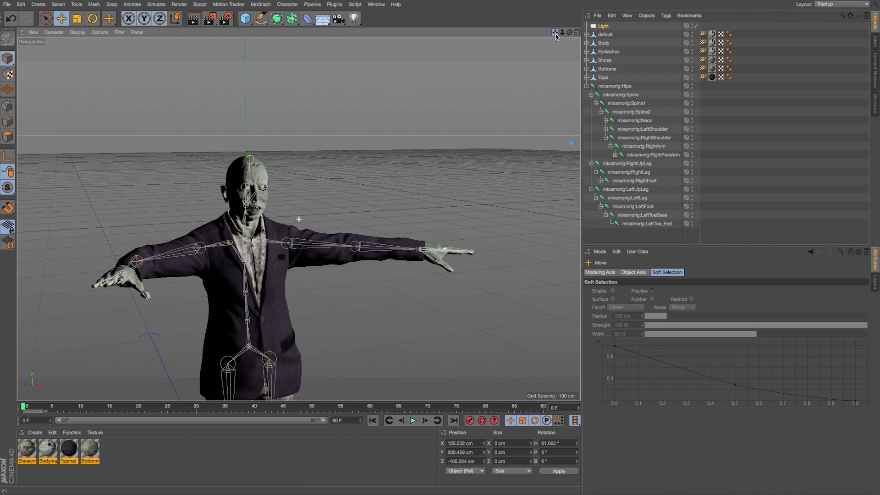
Step: Preview the character's head and torso in an interactive render region and raise the area light to about Y 226.8, Z -101.8 cm
scroll(419, 206, up, 5)
mouse_move(420, 207)
alt+mouse_down()
mouse_move(414, 210)
mouse_move(421, 202)
alt+mouse_up()
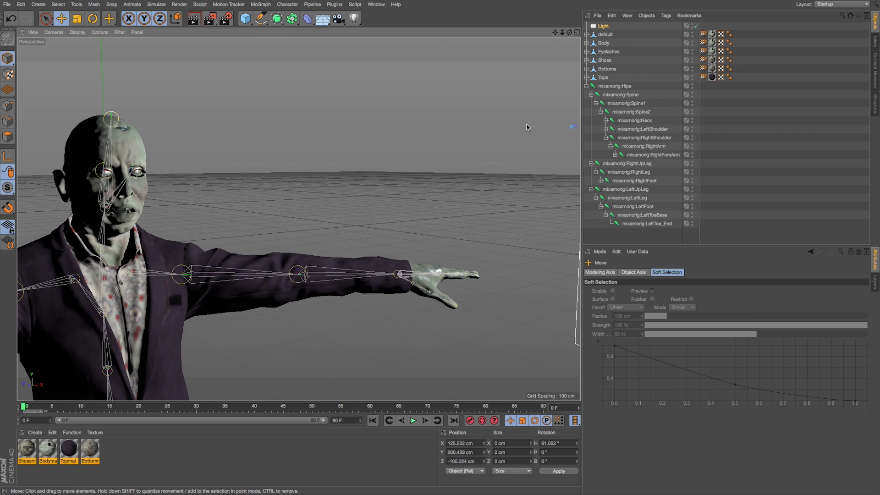
drag(570, 32, 650, 35)
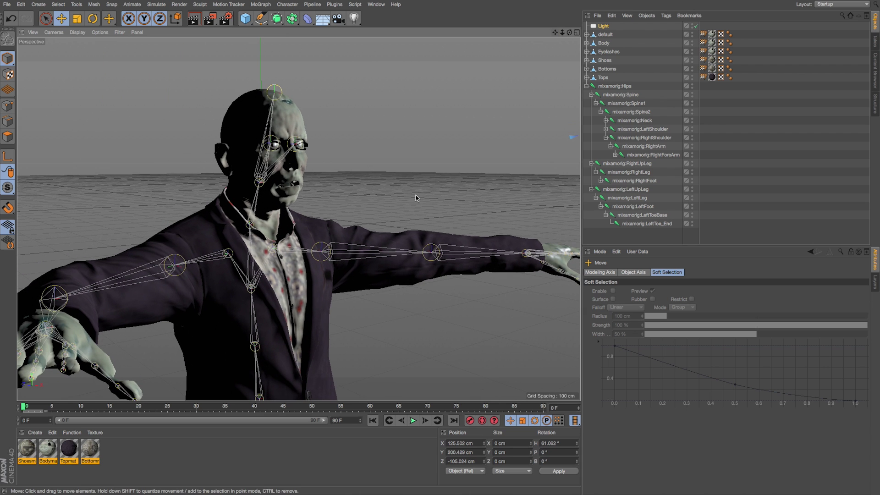
key(alt+r)
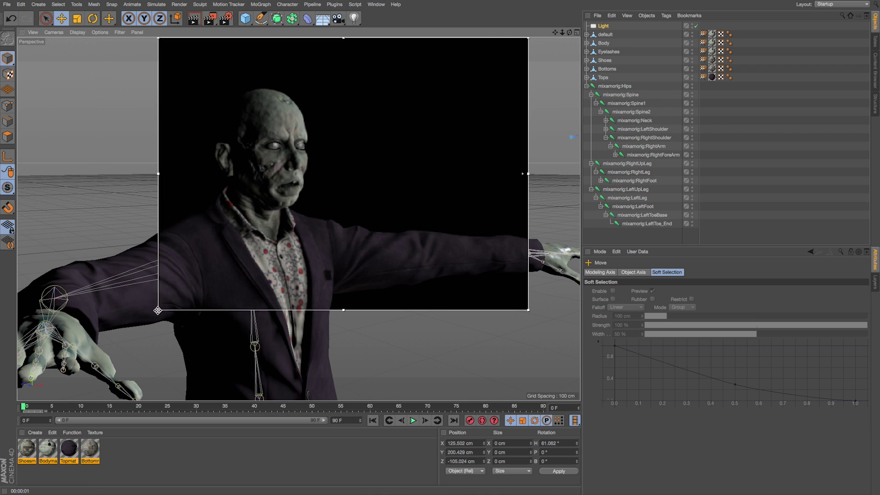
drag(157, 311, 57, 378)
drag(521, 206, 514, 66)
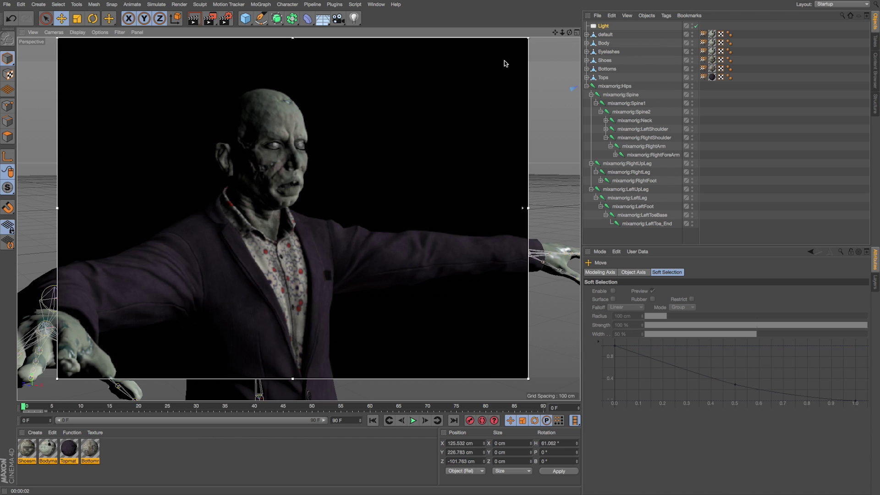
key(alt+r)
Step: Switch to the Mixamo site in Chrome and look for animations for the owned Zombie_3D_NEW character
key(super+Tab)
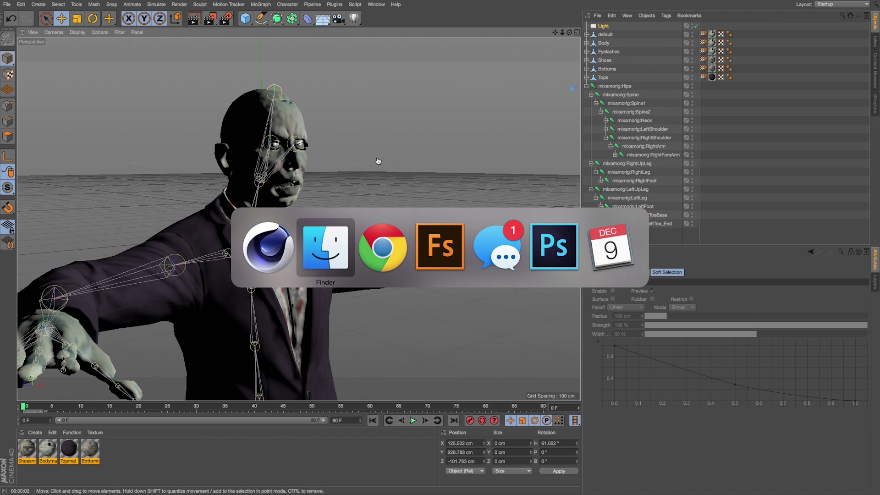
click(384, 228)
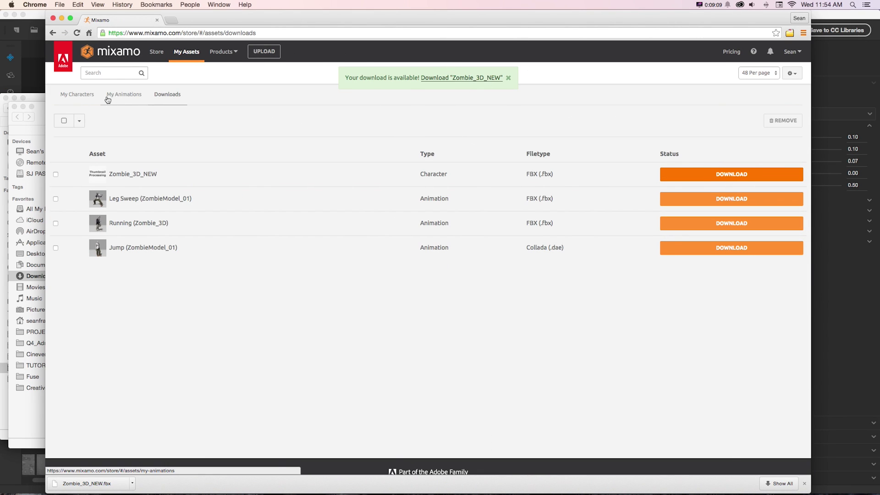
click(77, 96)
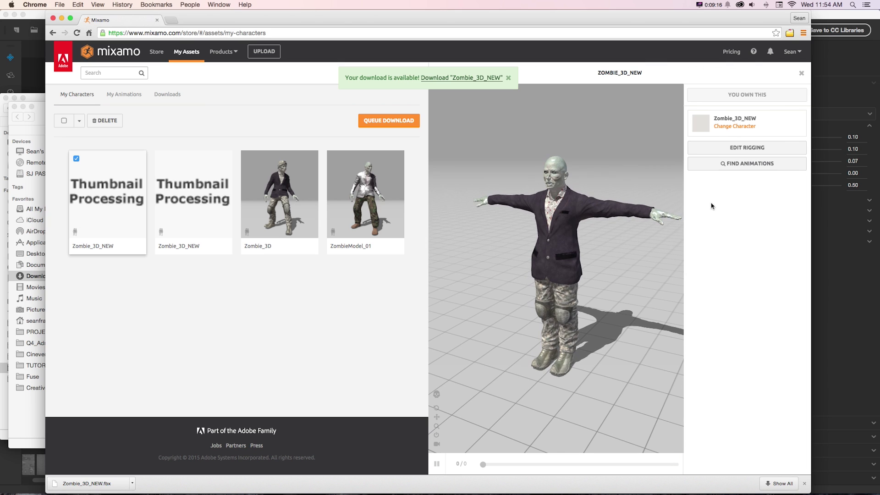
click(731, 165)
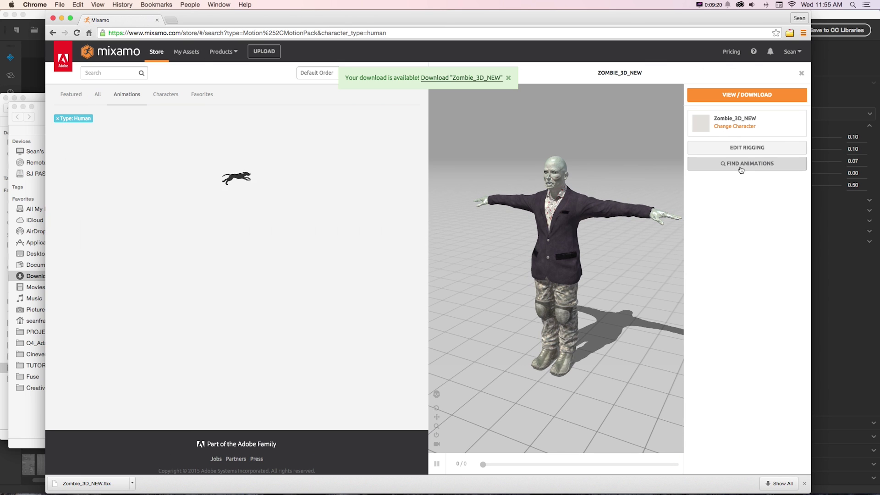
Step: Browse the human animations and apply Baseball Pitching to the zombie character
scroll(390, 285, down, 10)
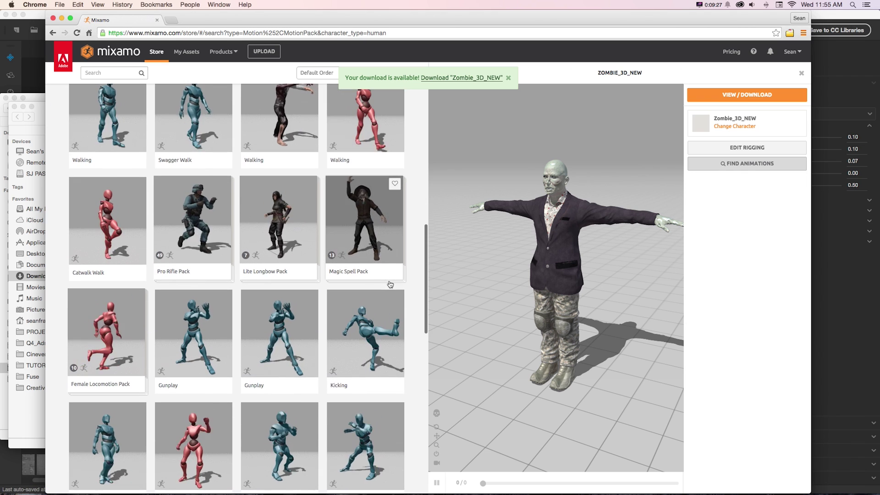
scroll(390, 285, down, 6)
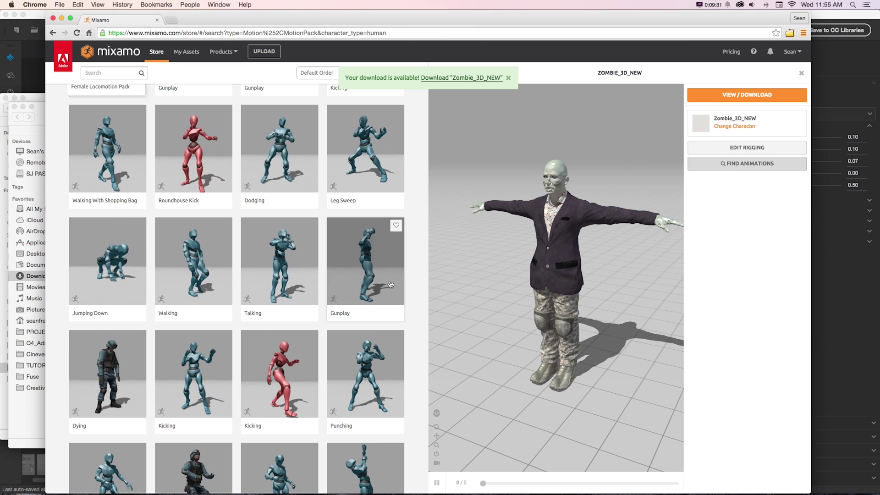
scroll(390, 284, down, 1)
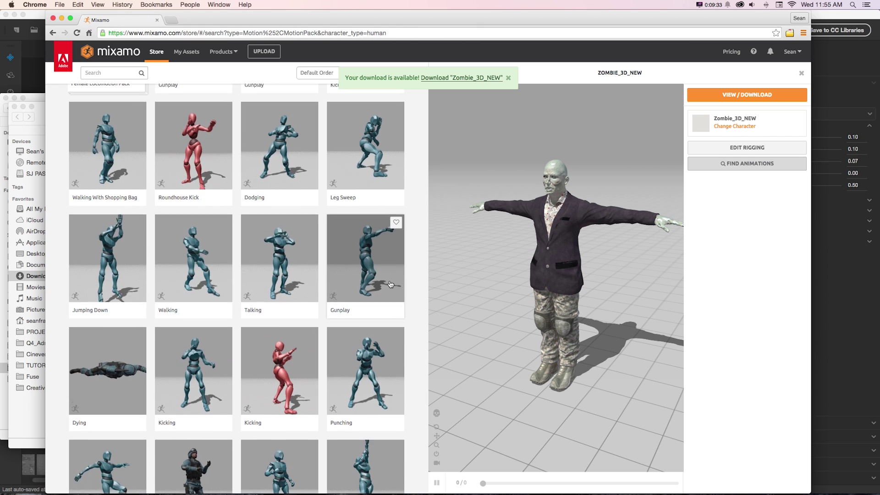
scroll(390, 285, down, 5)
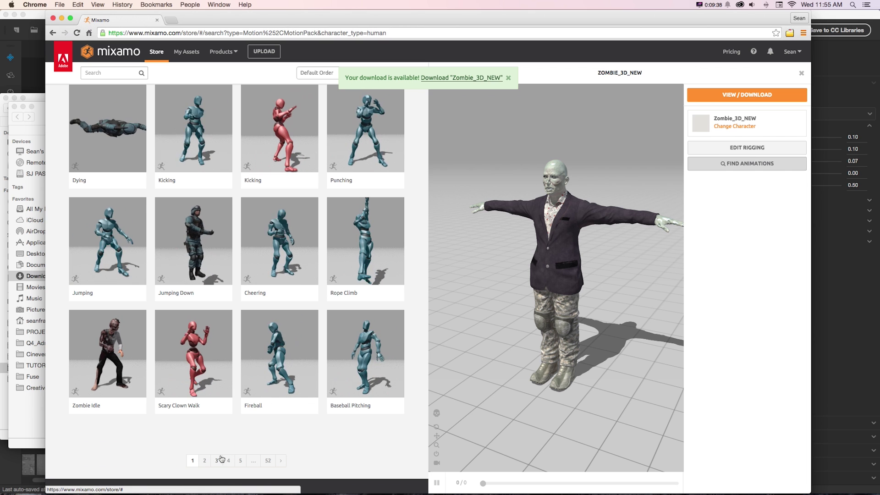
click(371, 372)
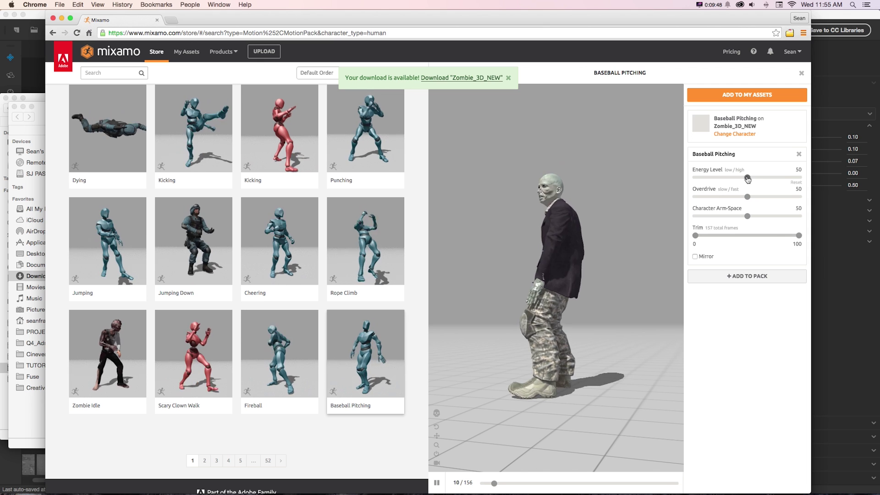
Step: Set Energy Level to 65, Overdrive to 70 and Character Arm-Space to 59, and add the Baseball Pitching animation to the assets
drag(747, 178, 762, 178)
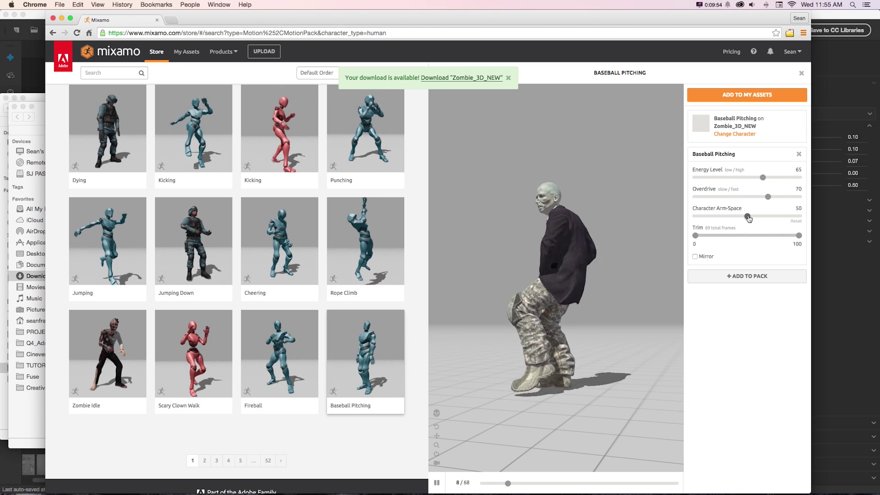
drag(747, 217, 757, 216)
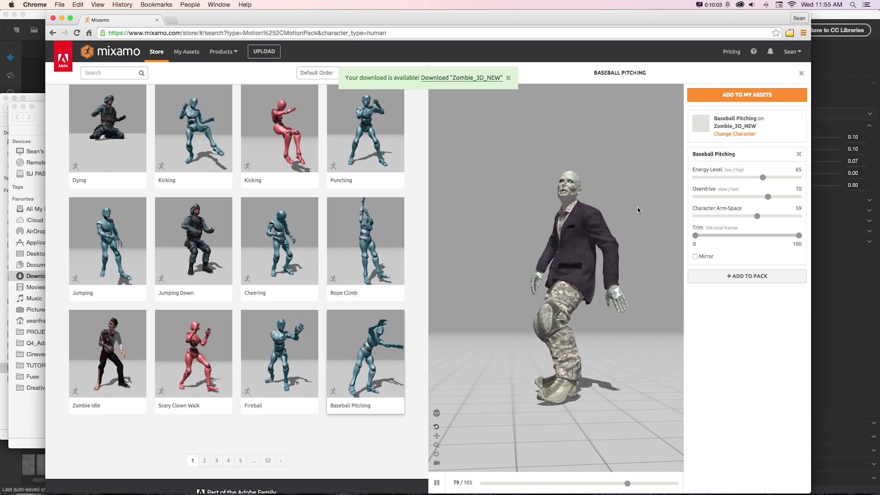
click(723, 96)
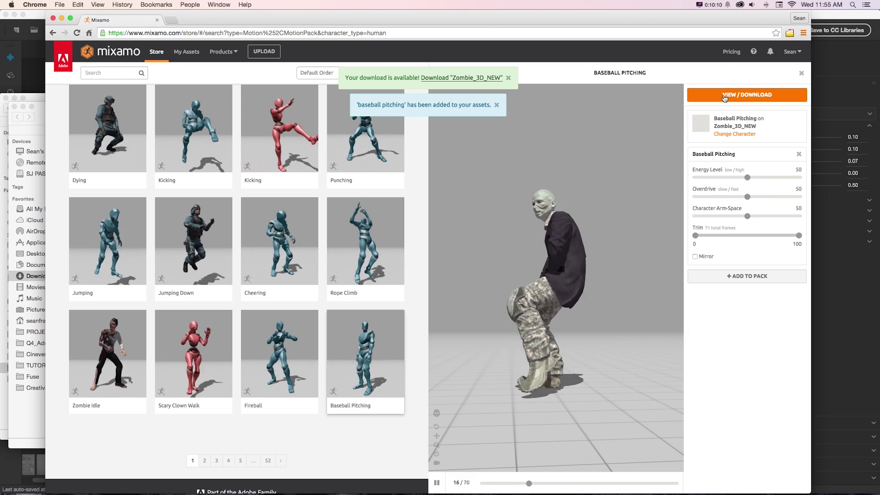
Step: Queue the Baseball Pitching animation as FBX (.fbx) with skin, 30 frames per second and no keyframe reduction, and download it
click(725, 95)
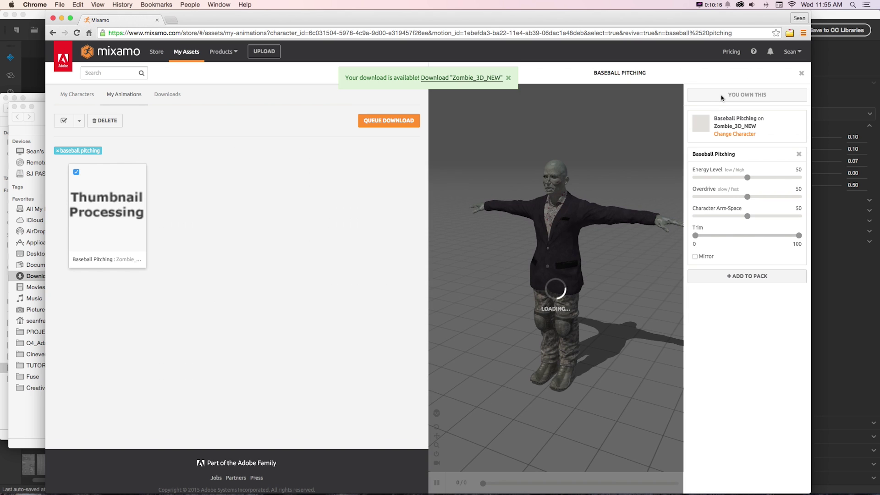
click(390, 122)
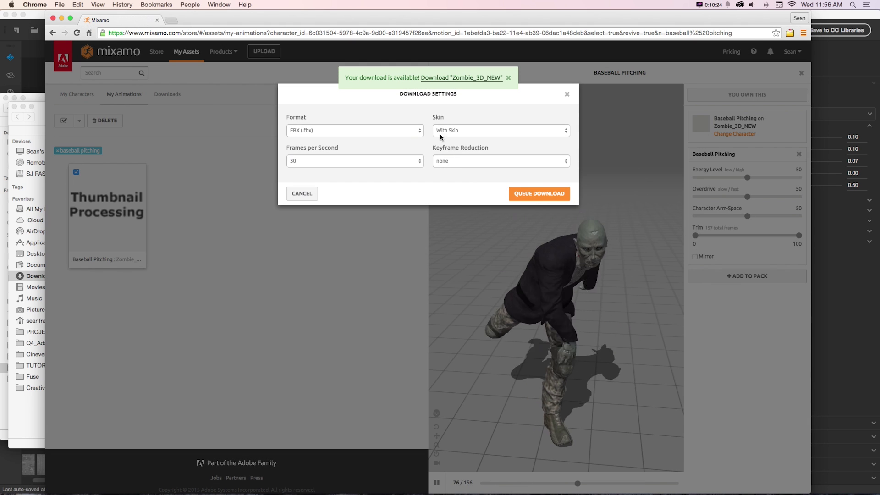
click(417, 161)
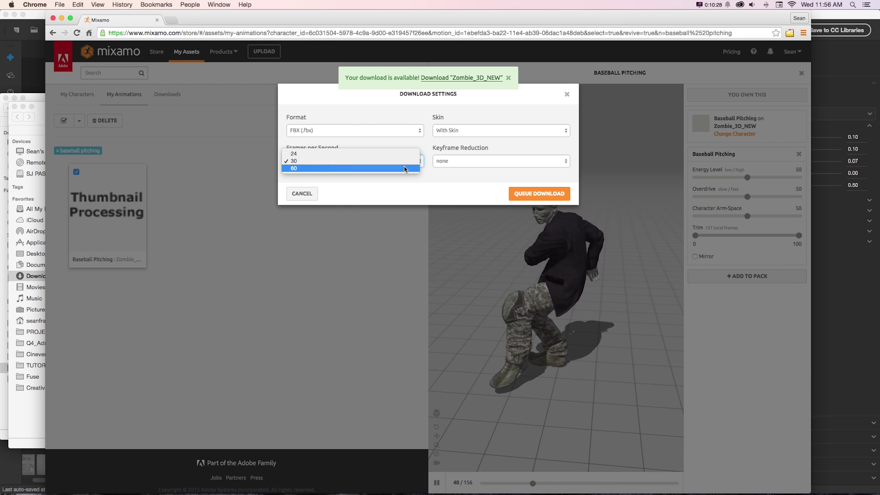
click(405, 160)
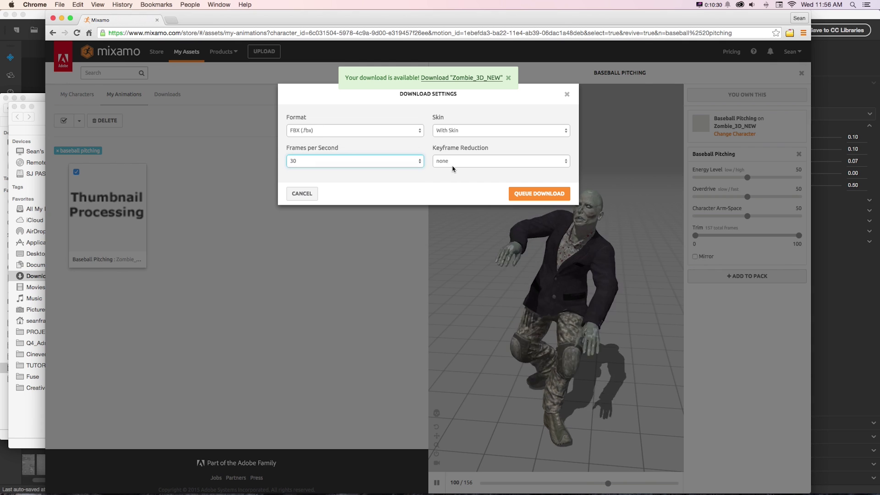
click(414, 132)
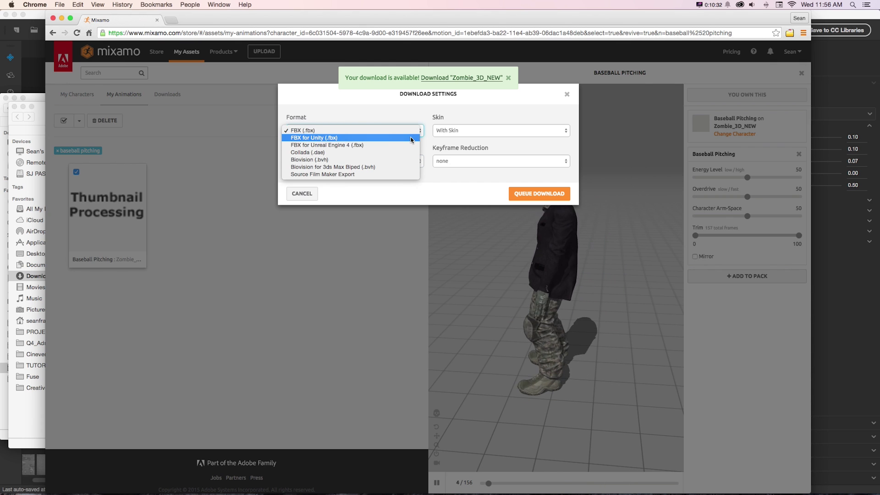
click(379, 130)
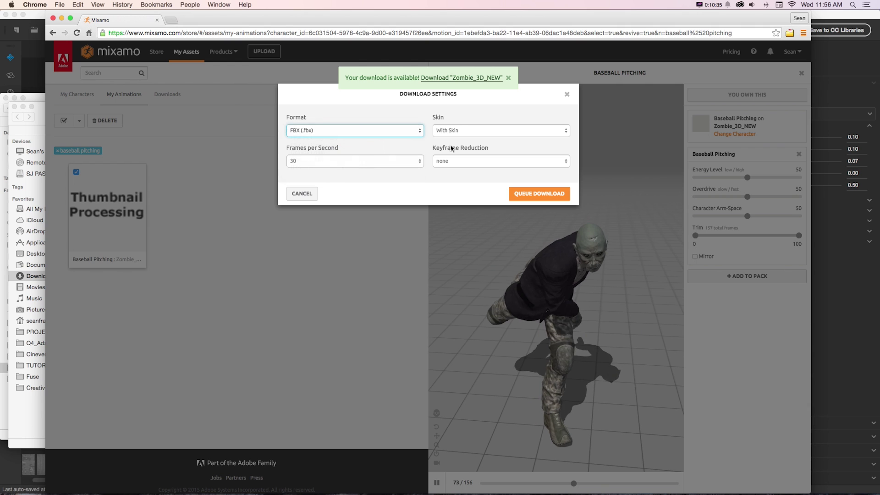
click(522, 195)
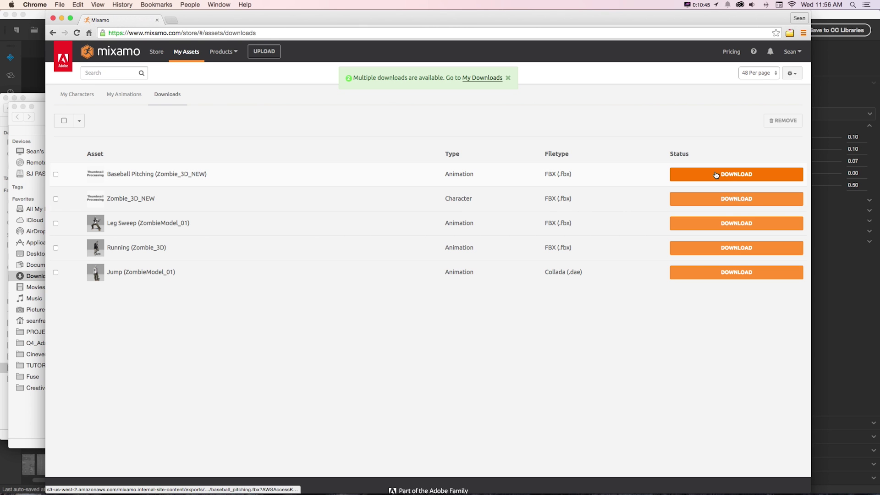
click(716, 175)
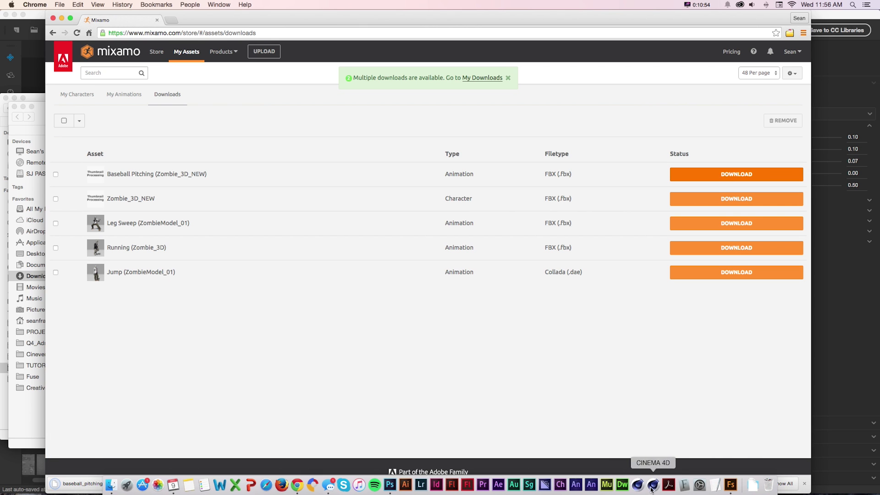
Step: Switch back to Cinema 4D and delete all the zombie meshes together with the mixamorig:Hips joint hierarchy, keeping the light
click(652, 486)
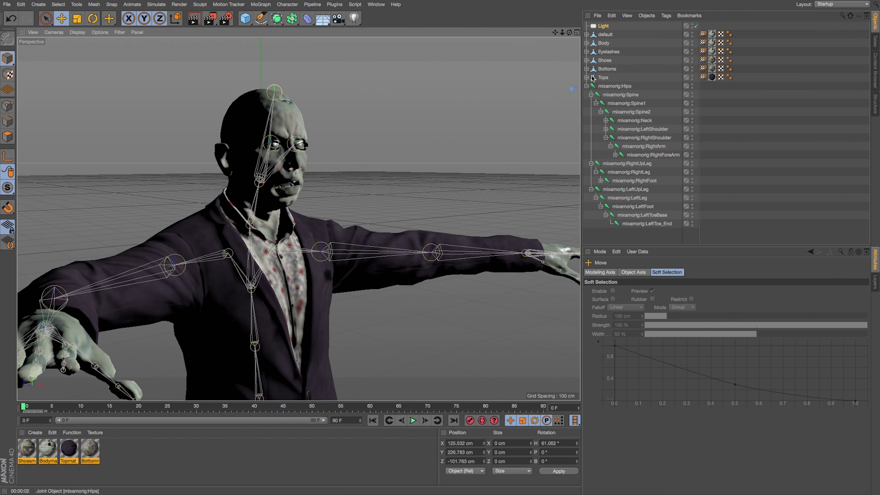
click(598, 36)
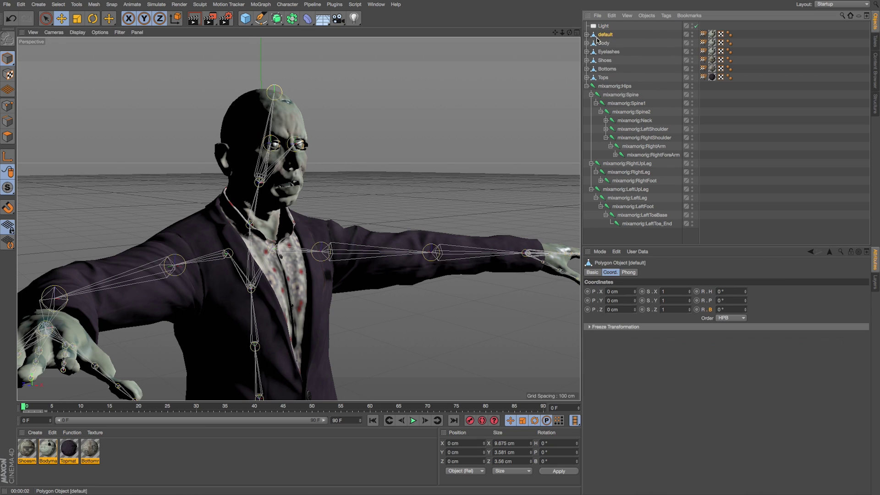
click(587, 86)
shift+click(607, 87)
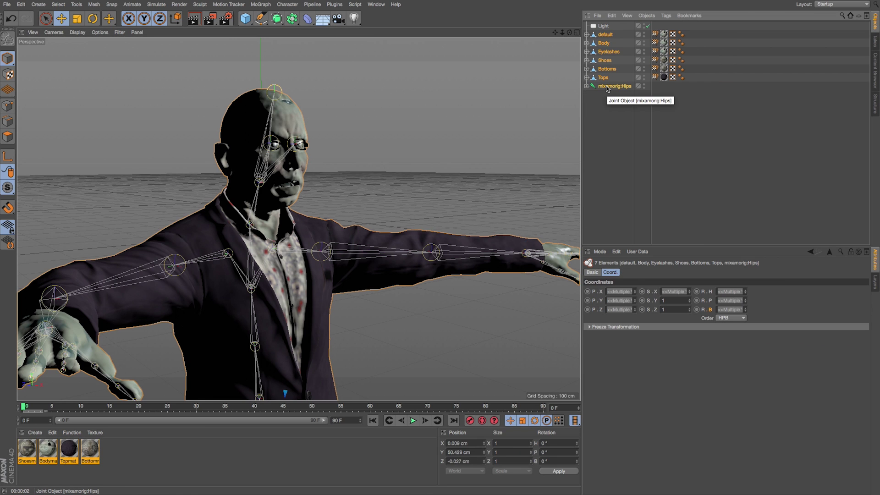
key(Delete)
Step: Merge baseball_pitching.fbx from the Downloads folder into the scene with the default FBX import settings
click(7, 4)
click(18, 21)
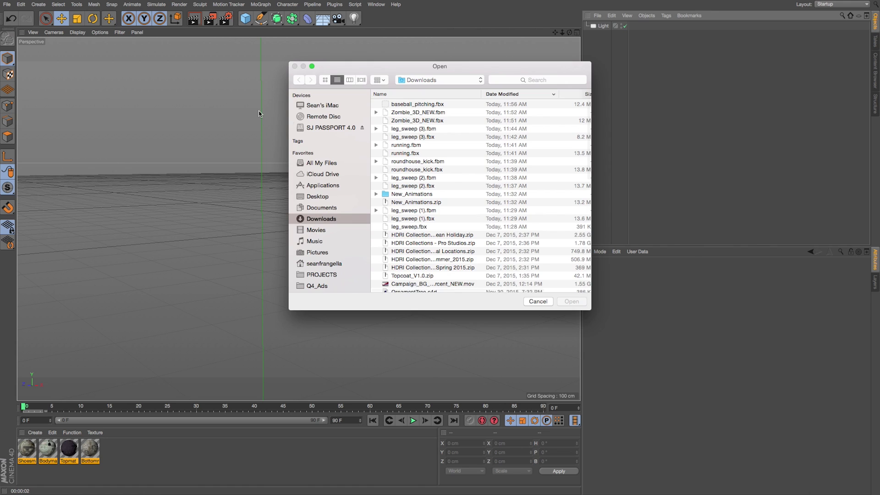
click(426, 104)
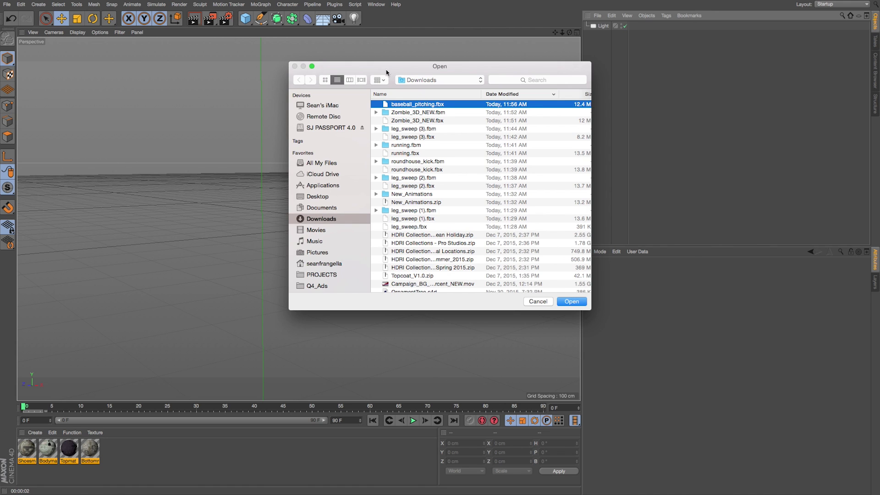
drag(386, 72, 259, 77)
click(444, 305)
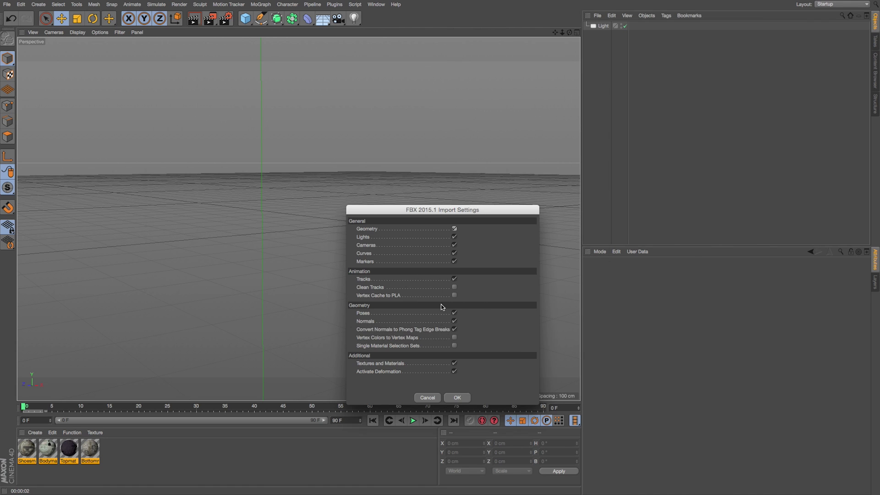
click(457, 398)
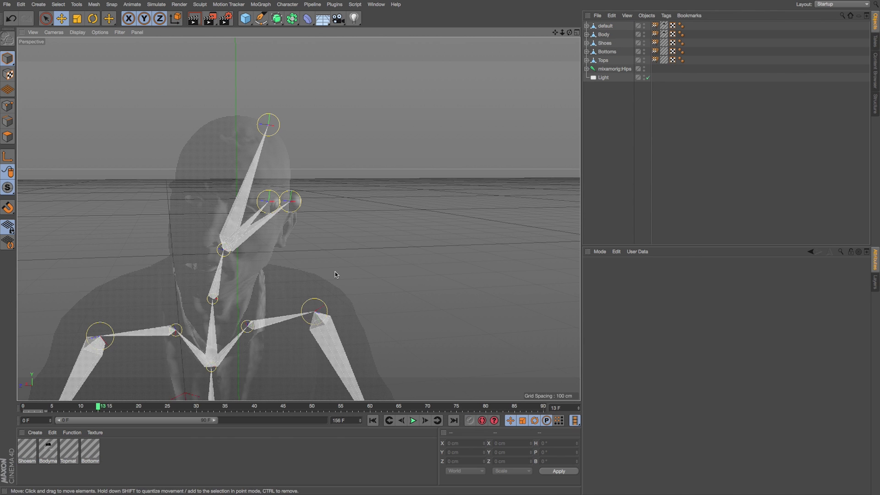
Step: Scrub through the timeline to examine the imported pitching motion on the whole character
click(28, 406)
drag(28, 406, 82, 406)
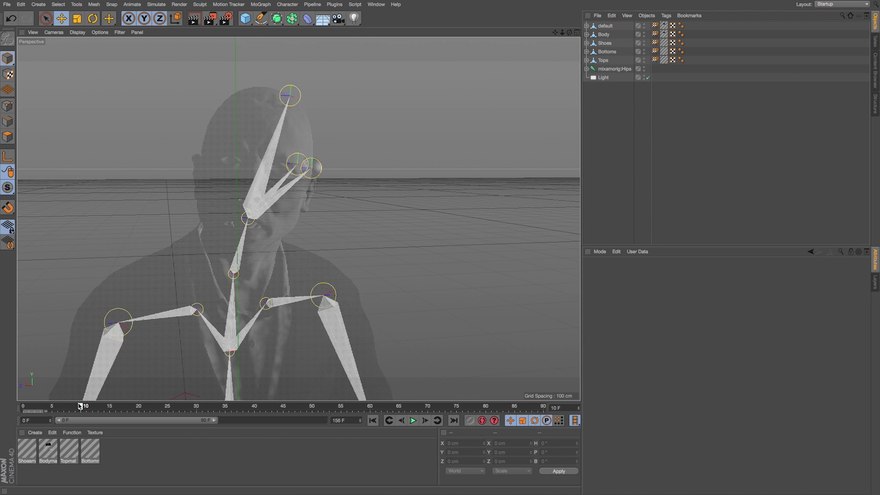
scroll(378, 191, down, 5)
drag(555, 32, 503, 0)
drag(79, 406, 398, 407)
alt+drag(432, 310, 422, 158)
drag(238, 407, 208, 408)
alt+drag(208, 321, 128, 411)
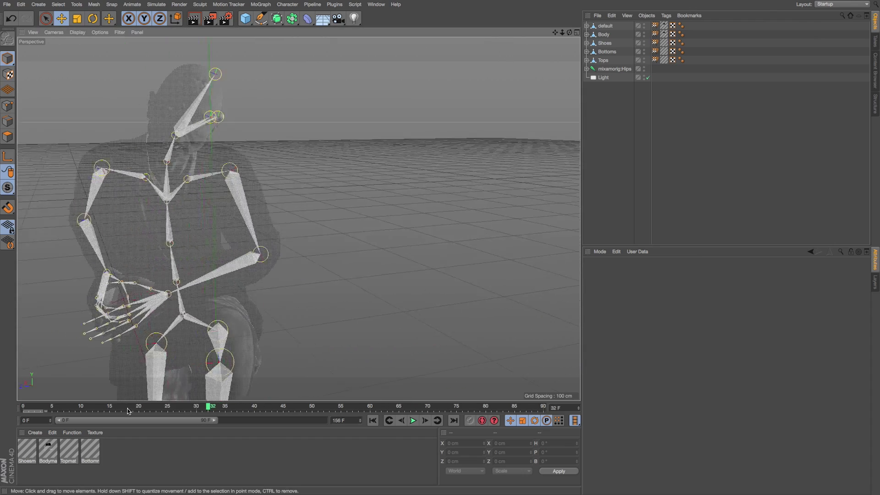
Step: Turn off the Transparency channel on all four character materials and extend the timeline's preview range to 156 frames
double_click(27, 452)
drag(130, 464, 21, 446)
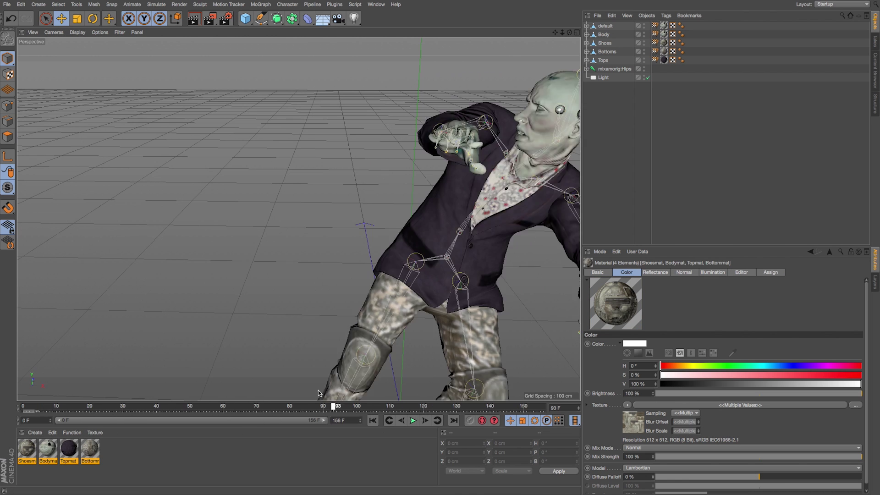
drag(264, 404, 103, 397)
alt+drag(190, 294, 337, 281)
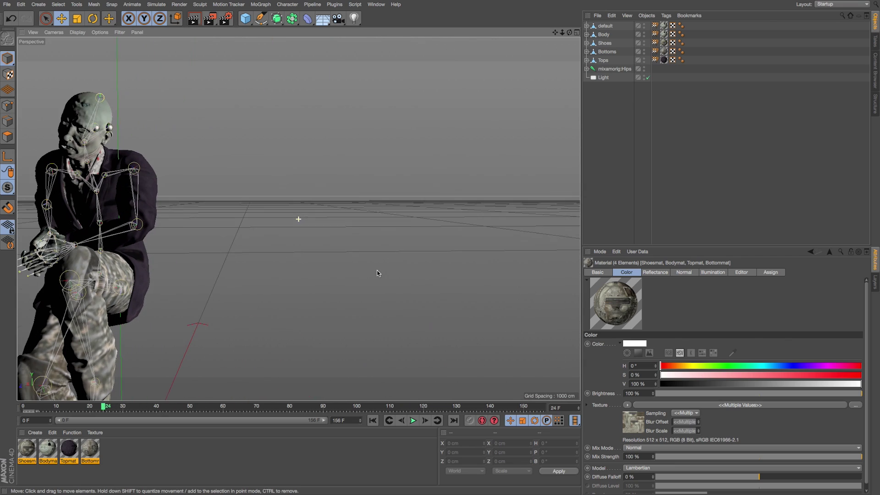
Step: Fit the whole zombie in the perspective view and scrub the extended timeline back and forth to examine the complete pitching animation
alt+drag(377, 270, 378, 266)
drag(563, 31, 499, 32)
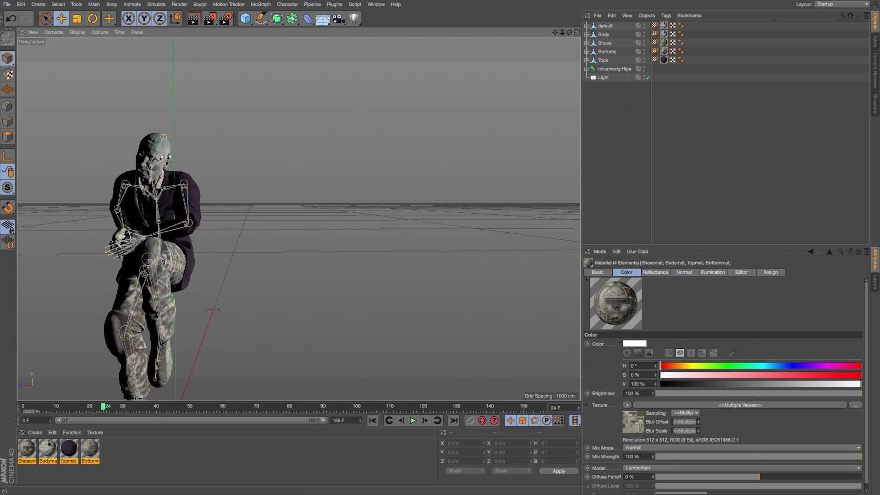
alt+middle_drag(279, 317, 278, 269)
drag(112, 404, 472, 419)
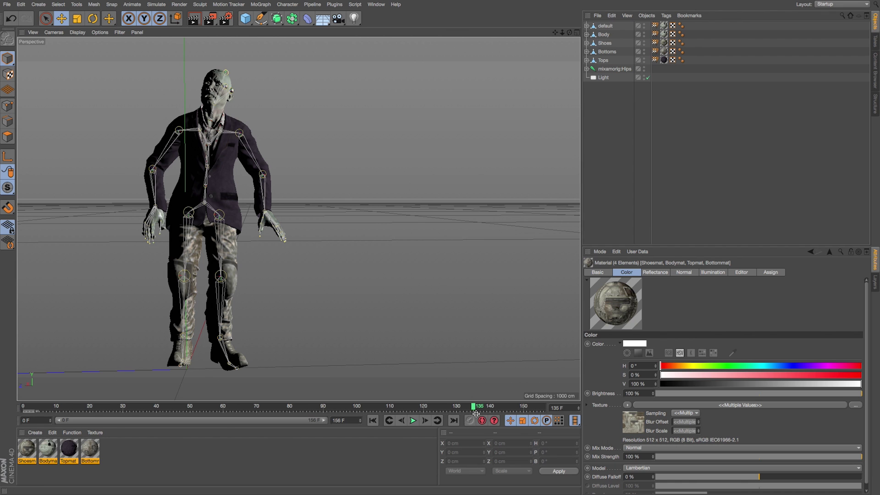
drag(473, 407, 115, 408)
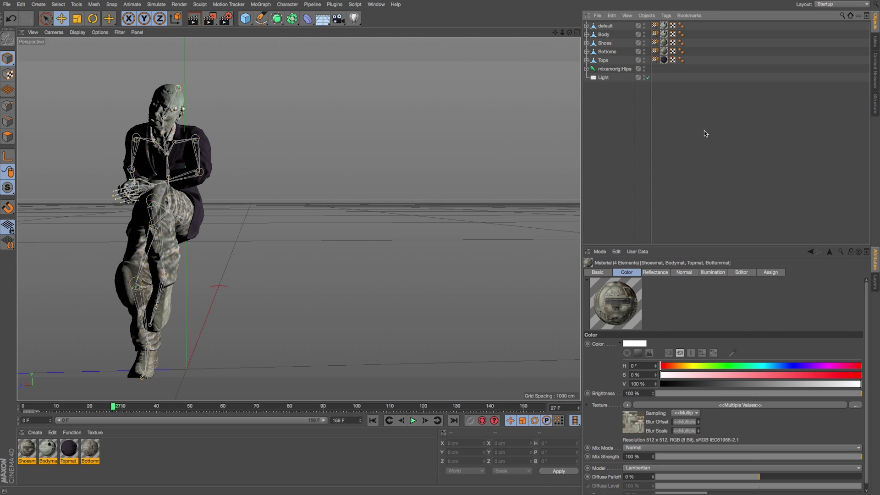
click(147, 408)
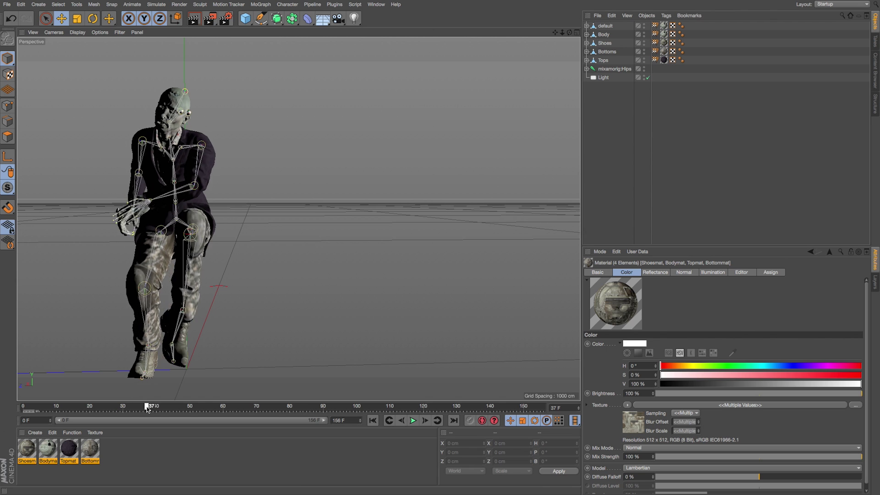
drag(147, 407, 488, 406)
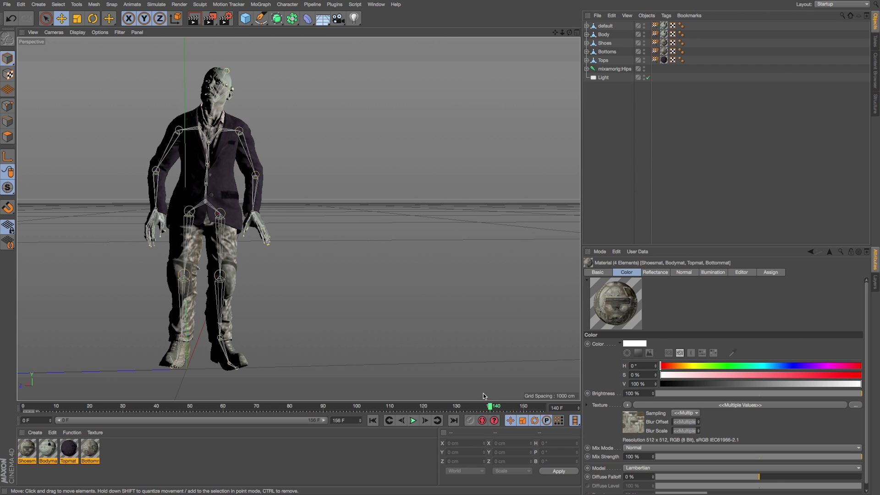
key(shift+f)
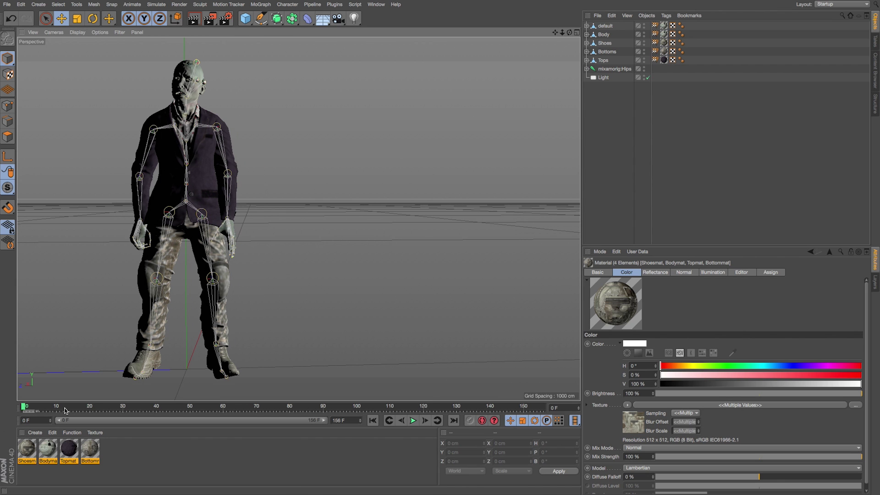
drag(26, 408, 112, 404)
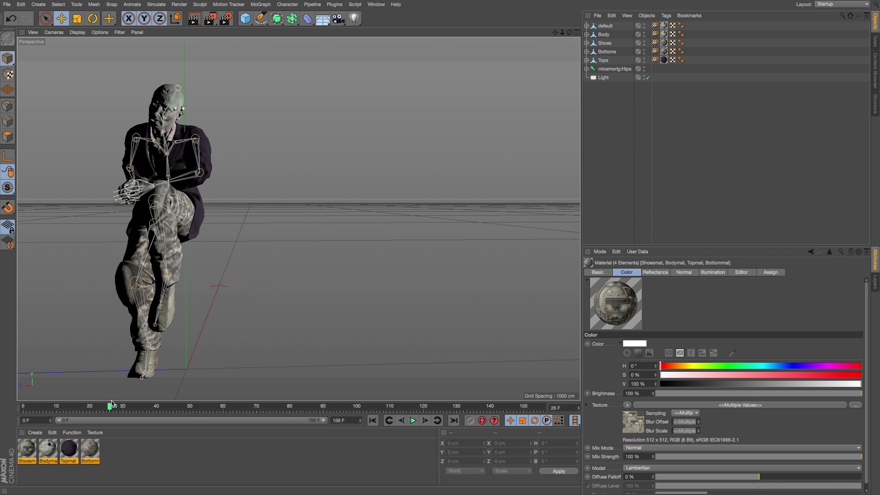